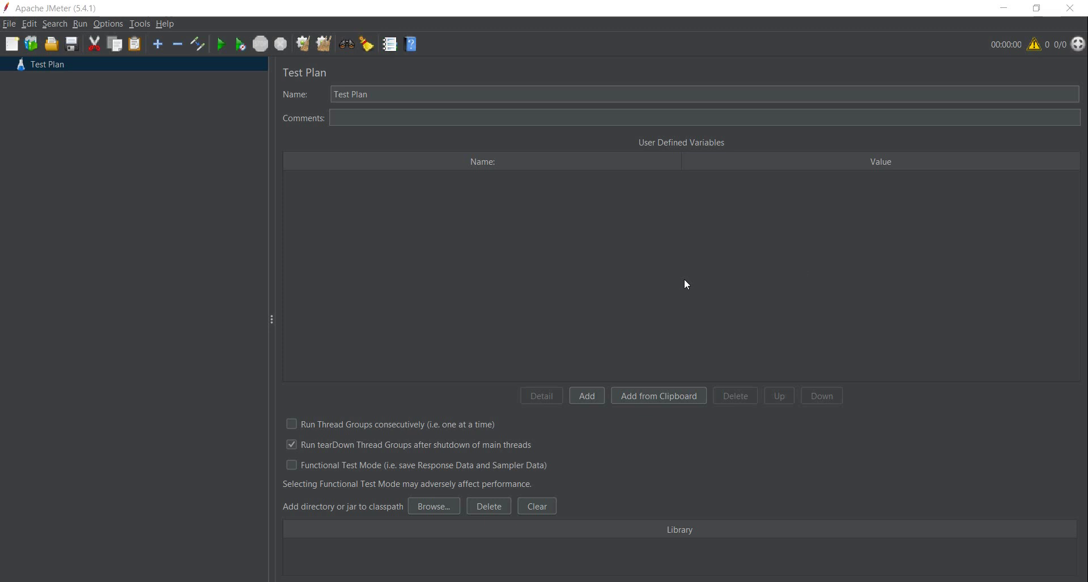
pyautogui.click(44, 67)
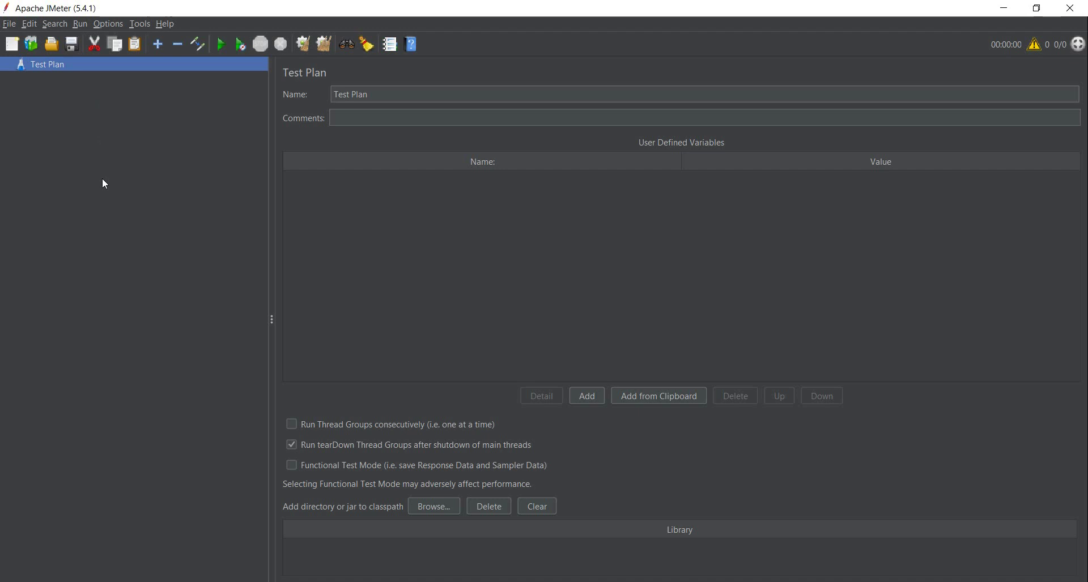
pyautogui.click(7, 25)
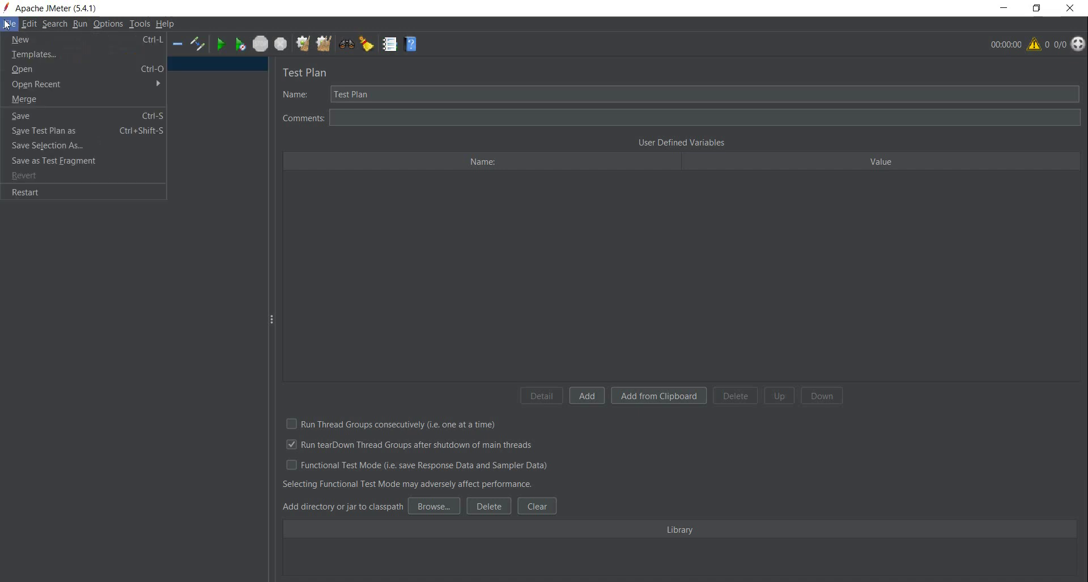
pyautogui.click(59, 59)
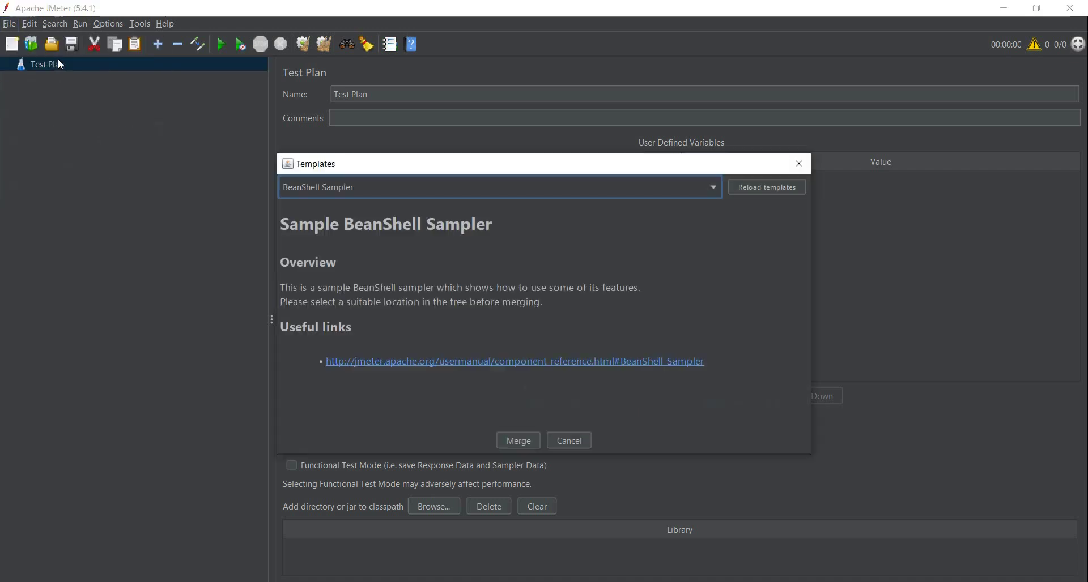
pyautogui.click(544, 189)
pyautogui.scroll(-2, 557, 282)
pyautogui.click(515, 276)
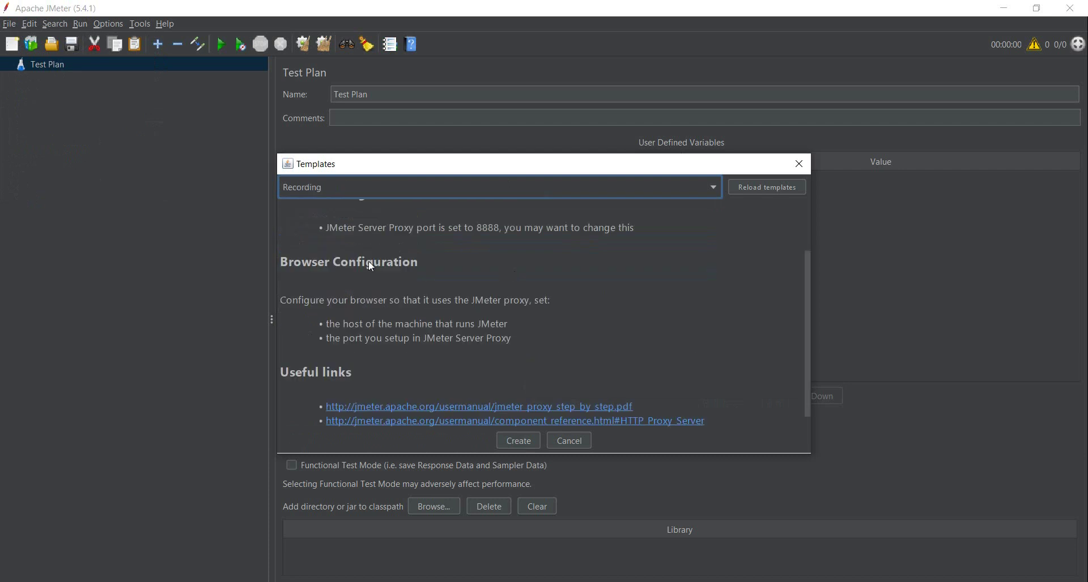
pyautogui.click(513, 445)
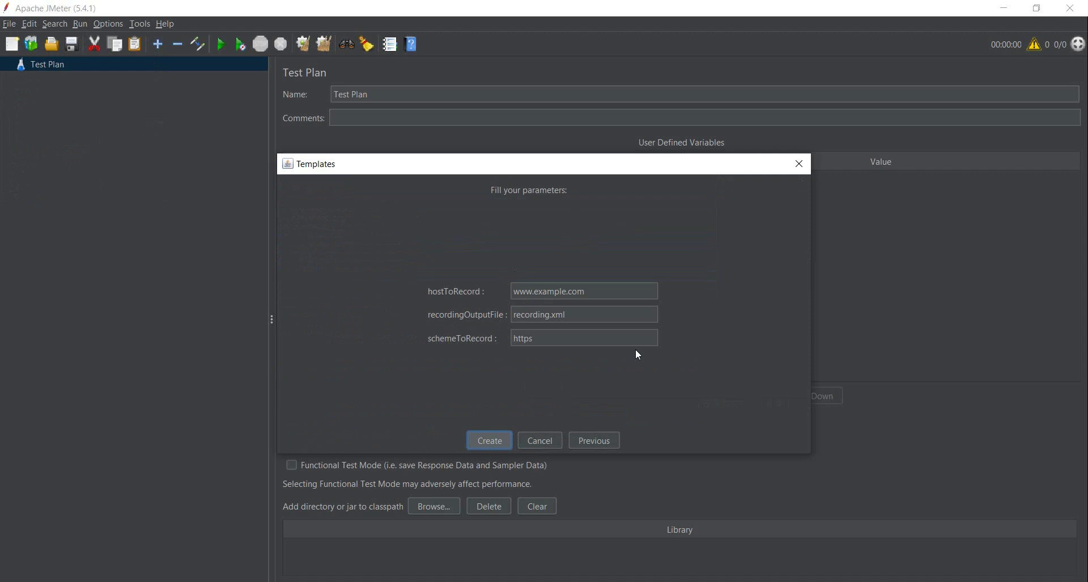
pyautogui.click(489, 441)
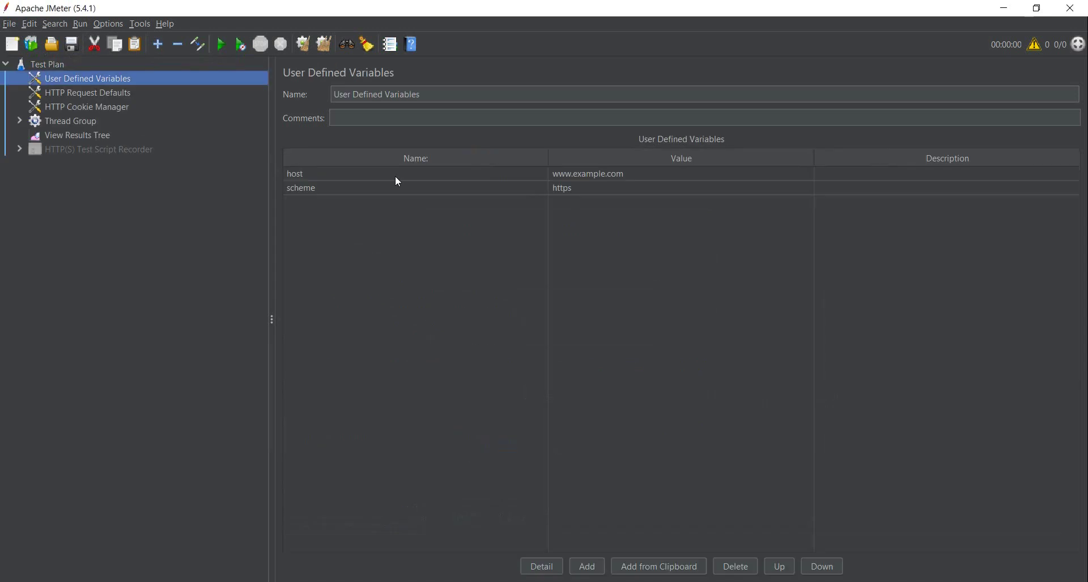
# Examine the HTTP(S) Test Script Recorder's settings, including its port, and the View Results Tree nested under it
pyautogui.click(94, 150)
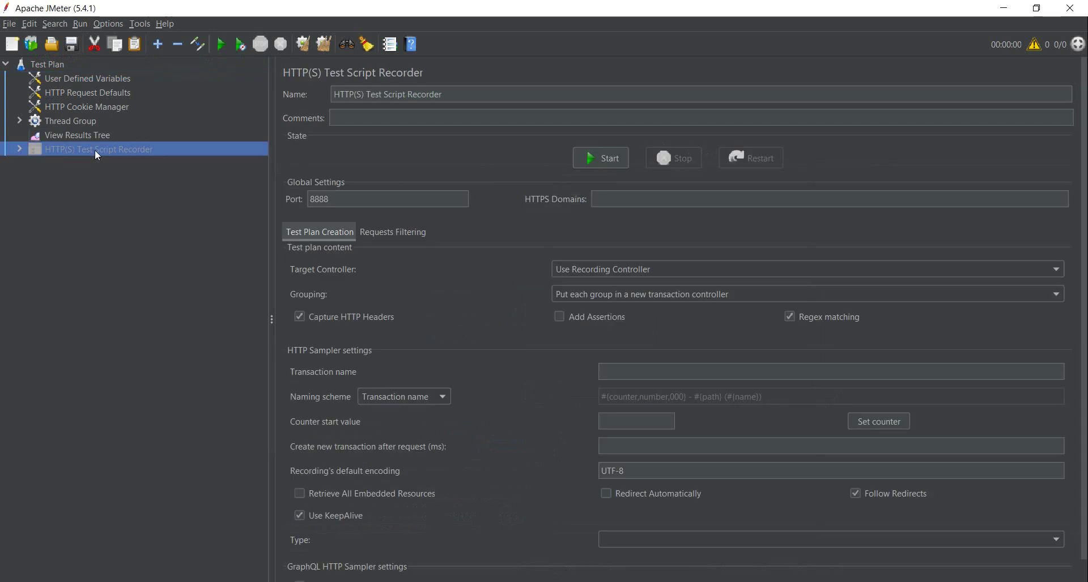
pyautogui.click(19, 148)
pyautogui.click(80, 163)
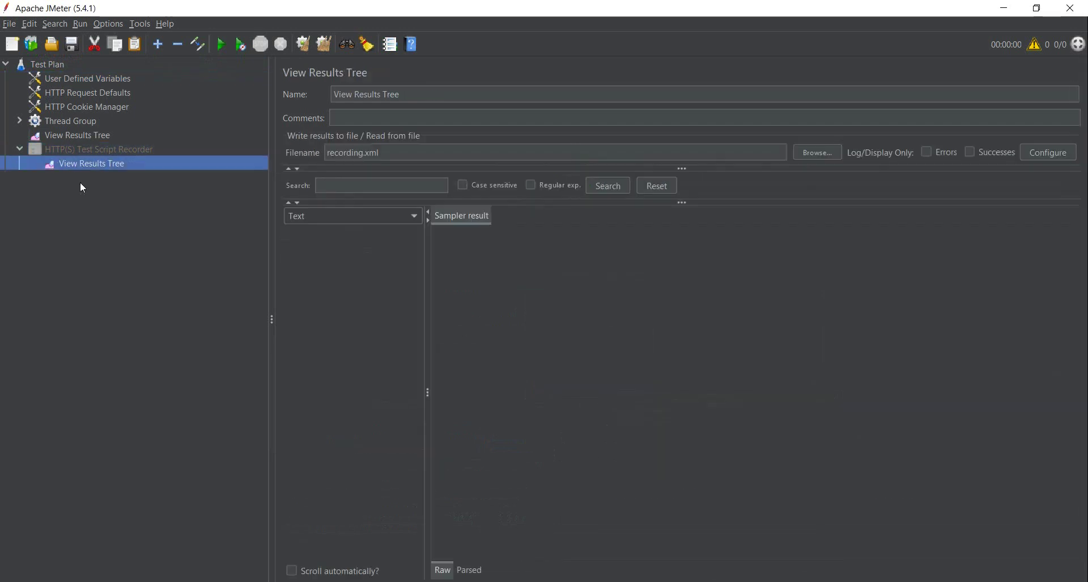
pyautogui.click(96, 149)
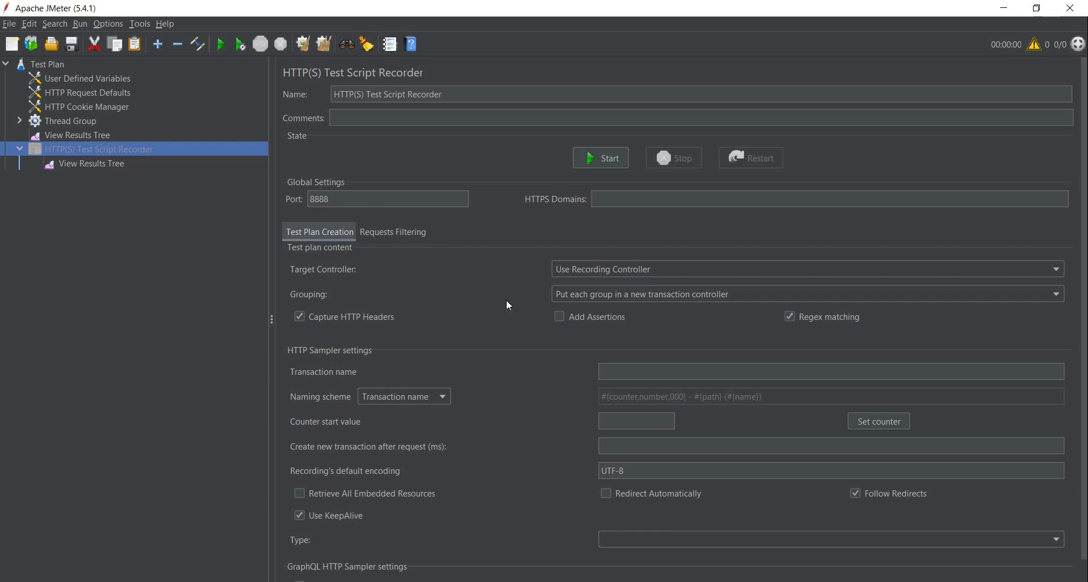
pyautogui.scroll(-1, 505, 306)
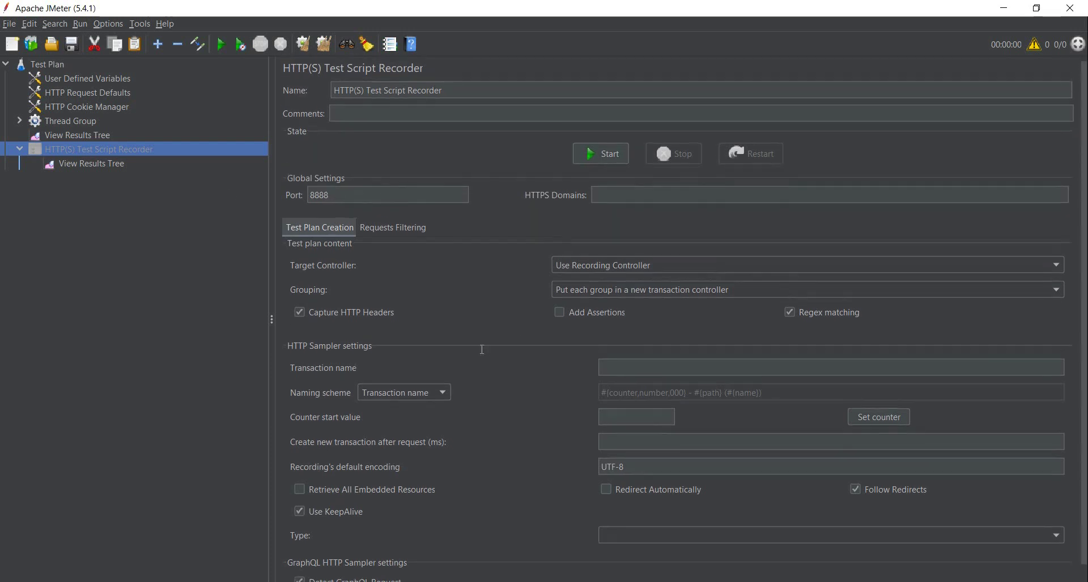
pyautogui.click(313, 197)
pyautogui.click(496, 233)
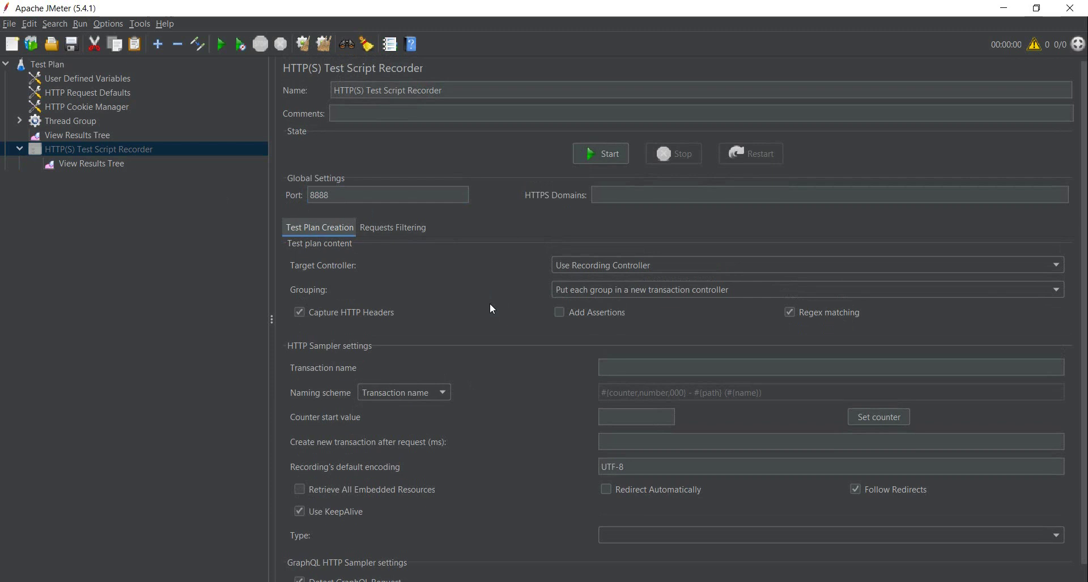
# Switch to Firefox and open the connection settings under Network Settings in its general options
pyautogui.hotkey('alt', 'Tab')
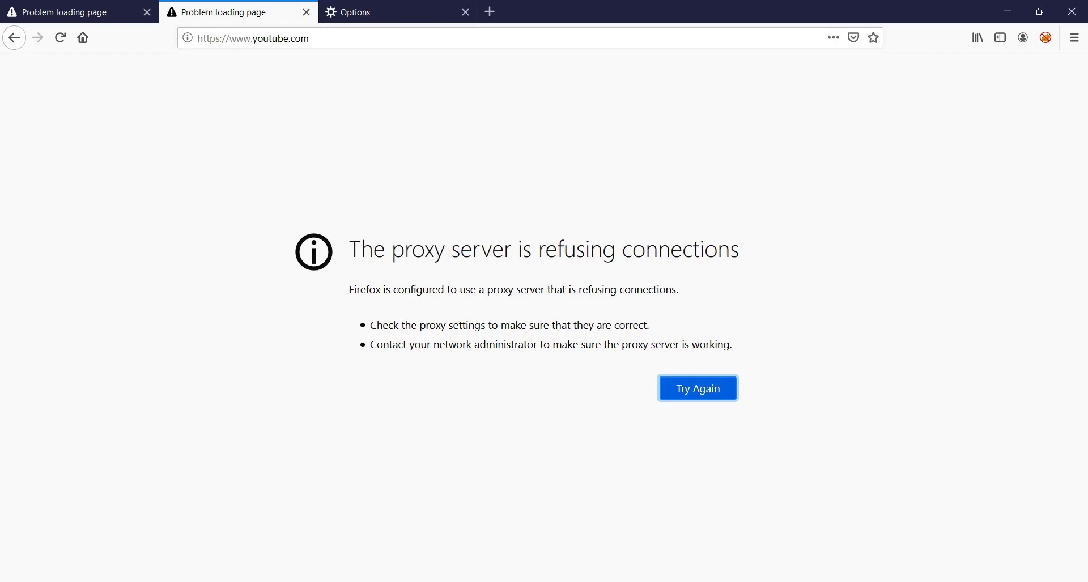
pyautogui.click(77, 18)
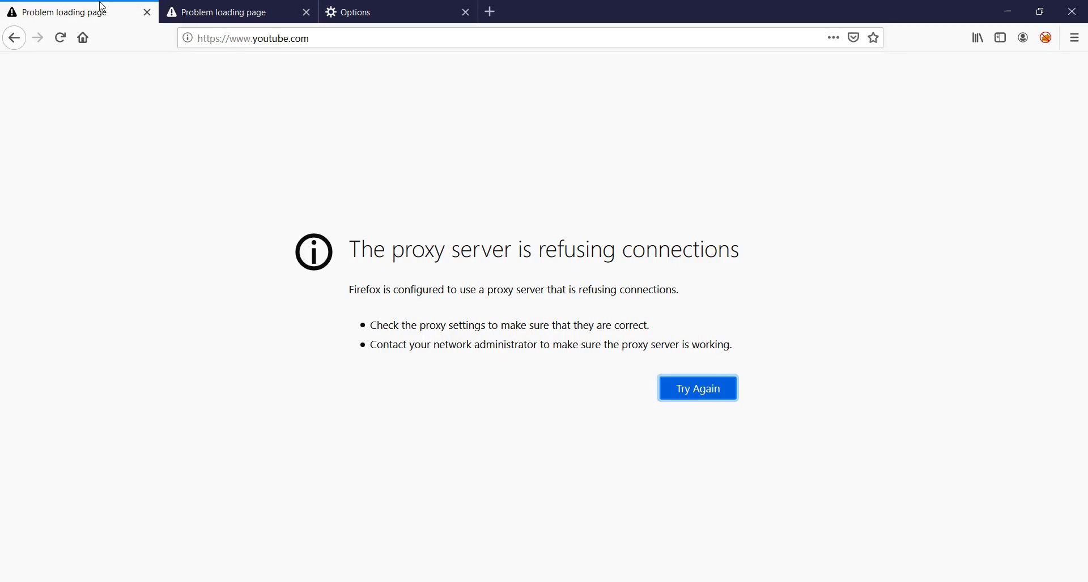
pyautogui.click(1074, 37)
pyautogui.click(1008, 279)
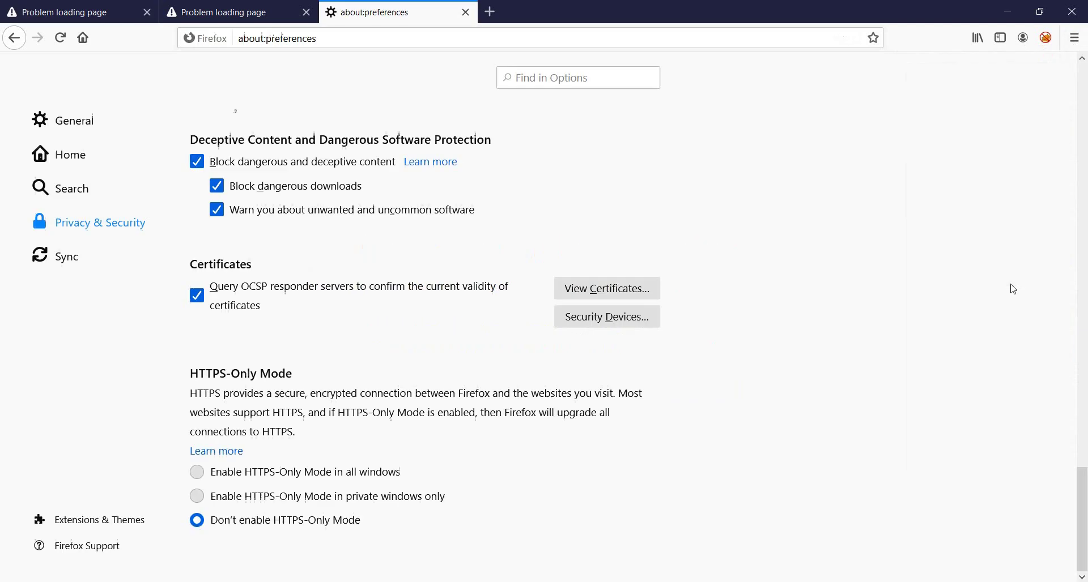
pyautogui.scroll(-20, 811, 383)
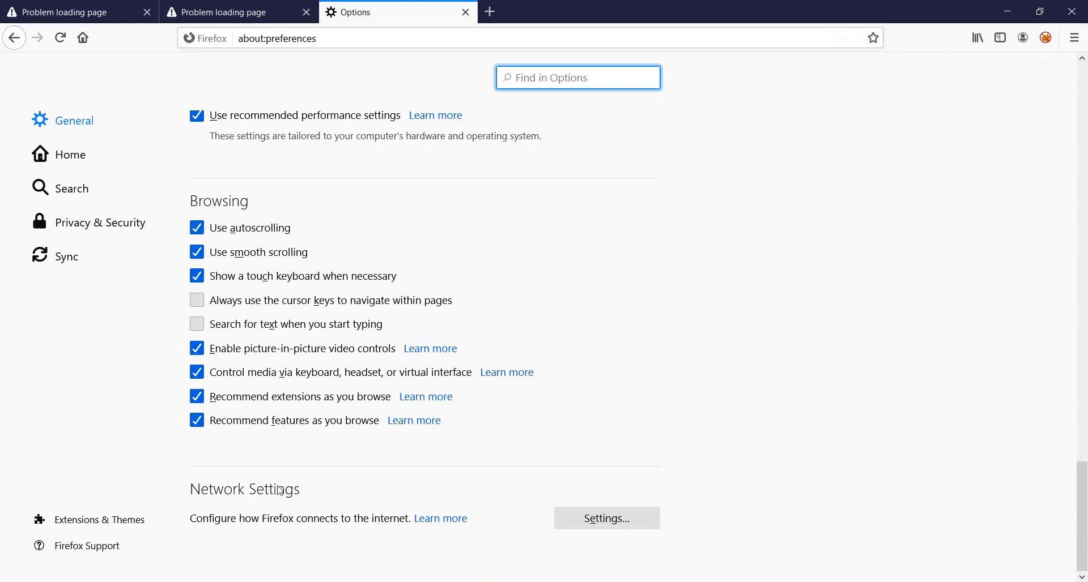
pyautogui.click(621, 517)
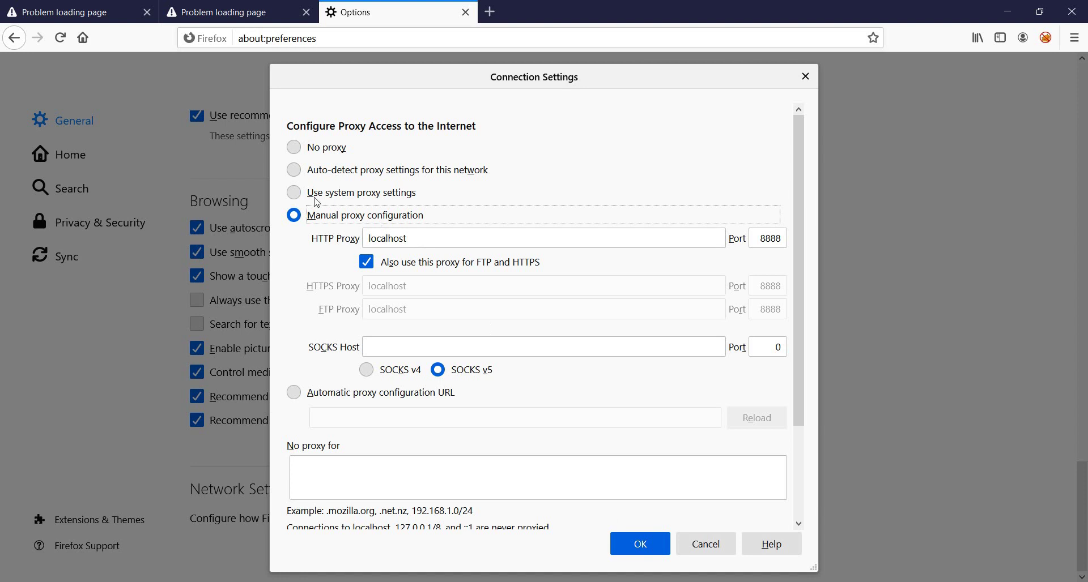
# Select manual proxy configuration with HTTP proxy localhost and port 8888, and compare the port with the one in JMeter's recorder
pyautogui.click(298, 148)
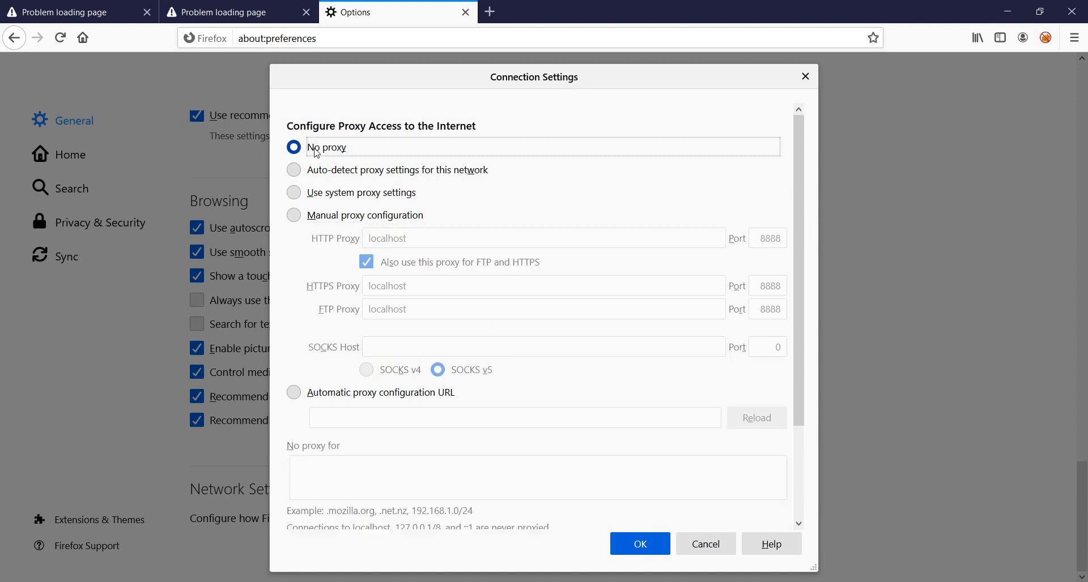
pyautogui.click(294, 171)
pyautogui.click(297, 190)
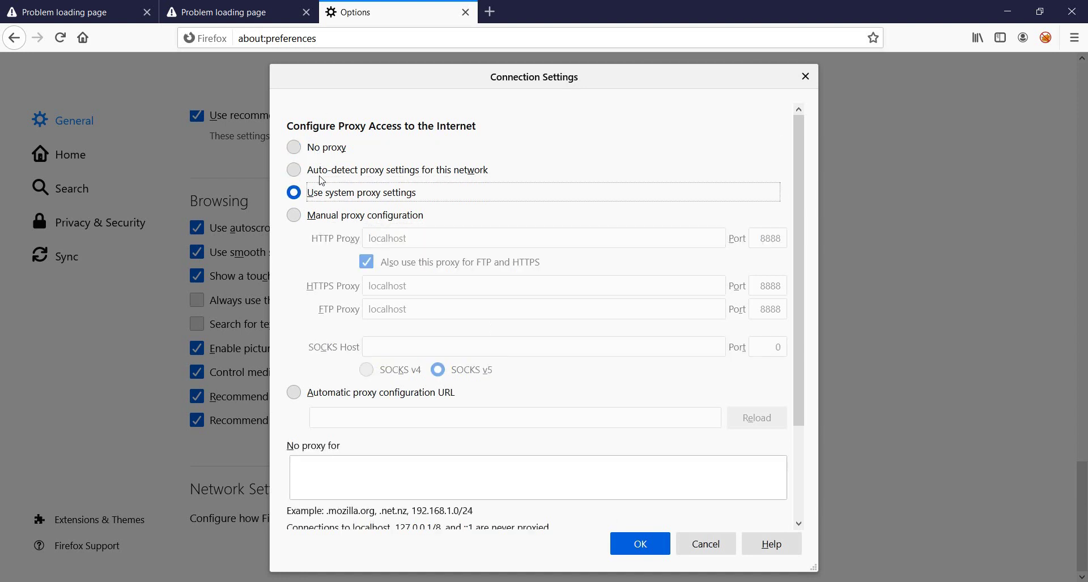
pyautogui.click(294, 216)
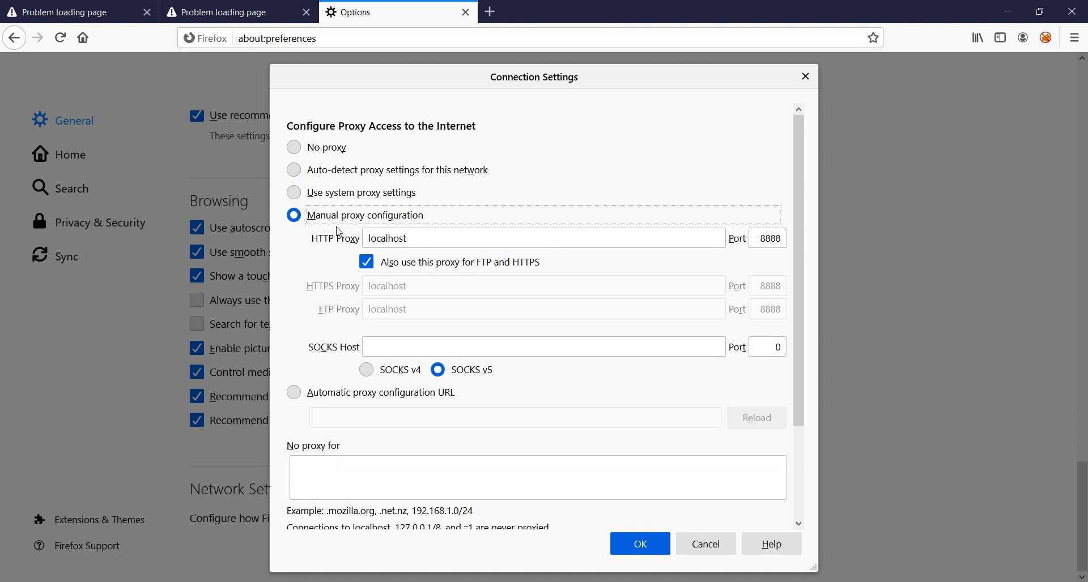
pyautogui.click(316, 245)
pyautogui.click(295, 192)
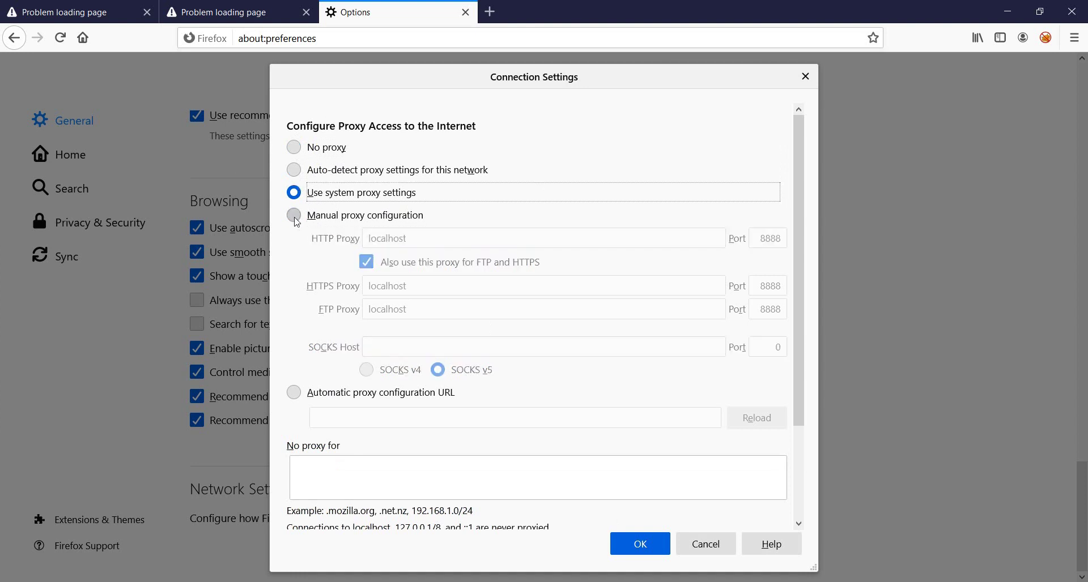
pyautogui.click(382, 220)
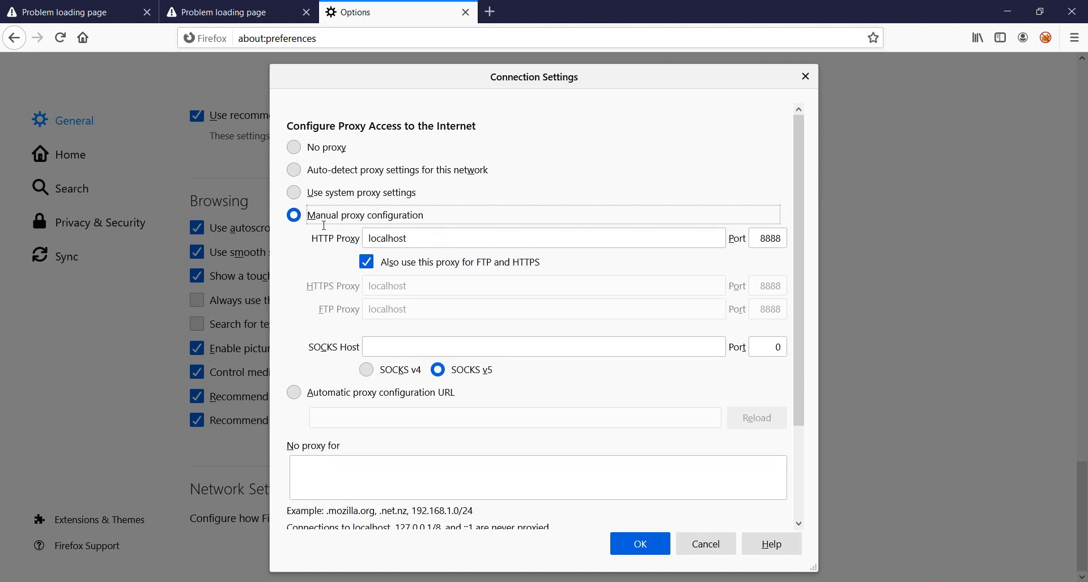
pyautogui.doubleClick(403, 239)
pyautogui.click(602, 191)
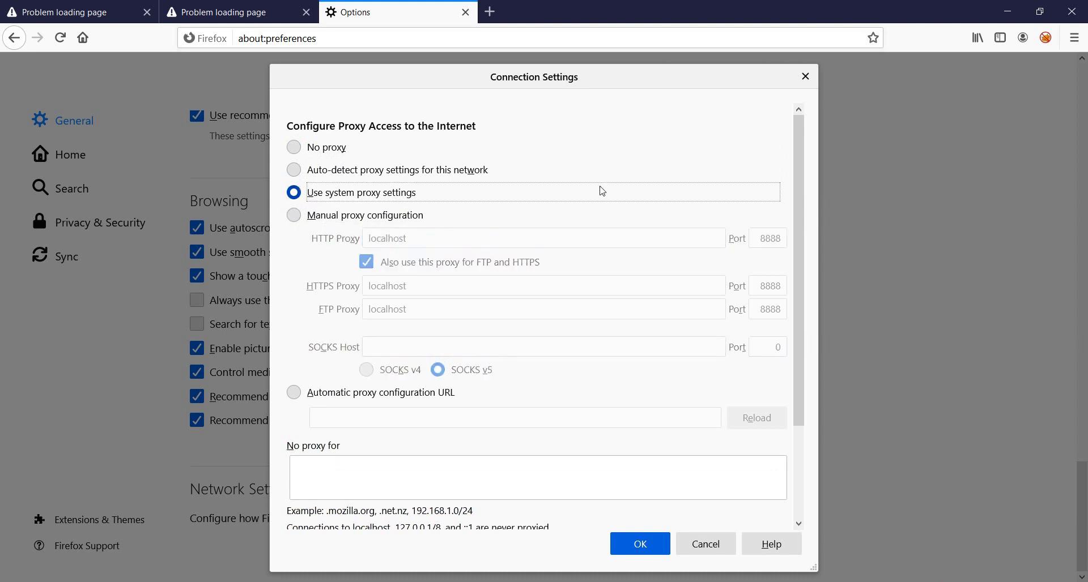
pyautogui.click(358, 224)
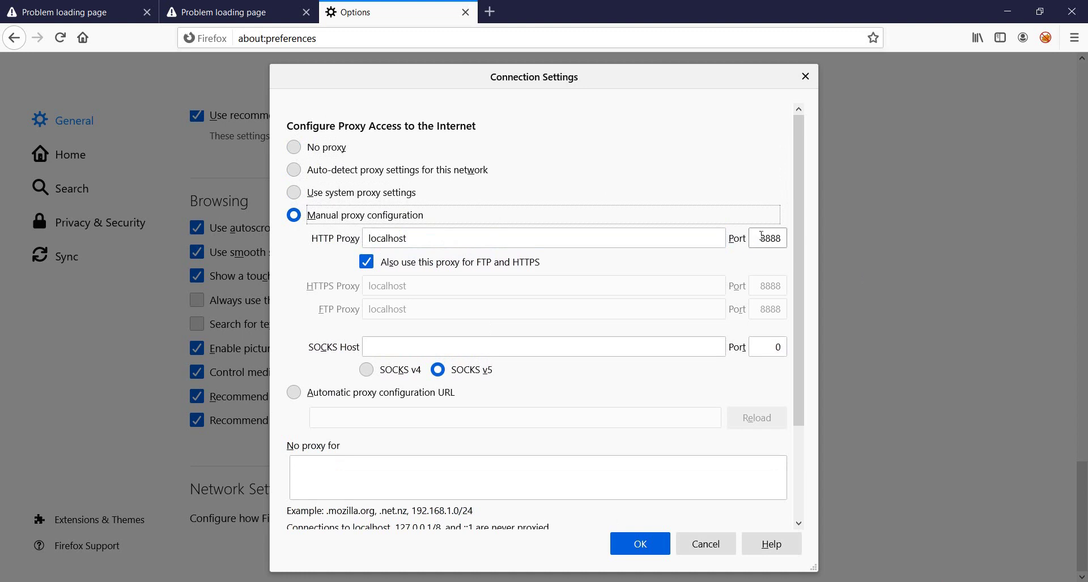
pyautogui.moveTo(758, 238); pyautogui.dragTo(810, 245)
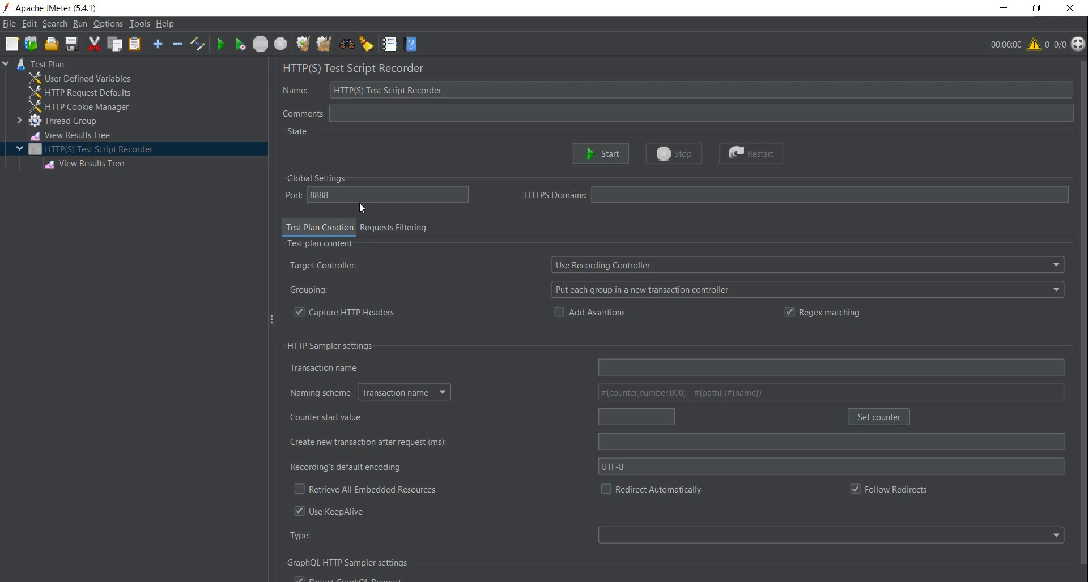
pyautogui.click(360, 201)
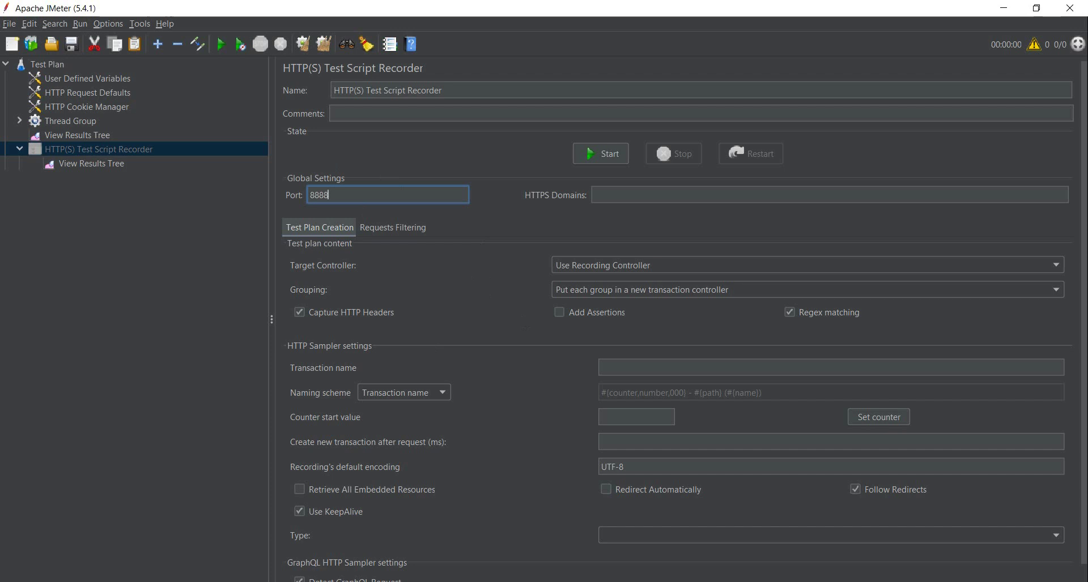
# Switch to Chrome and copy the store's address automationpractice.com/index.php
pyautogui.hotkey('alt', 'Tab')
pyautogui.click(286, 37)
pyautogui.rightClick(286, 37)
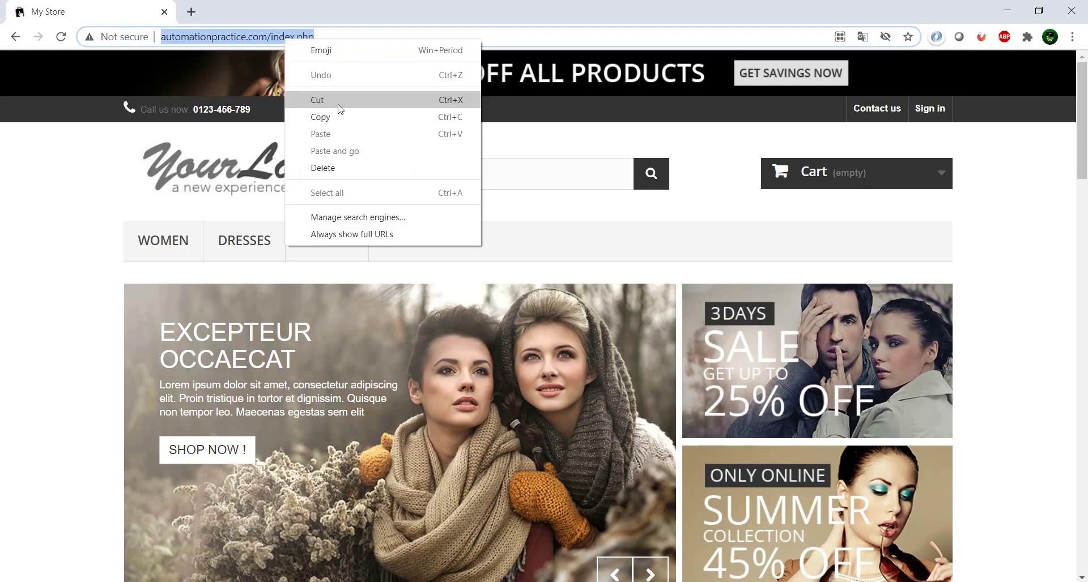
pyautogui.click(347, 118)
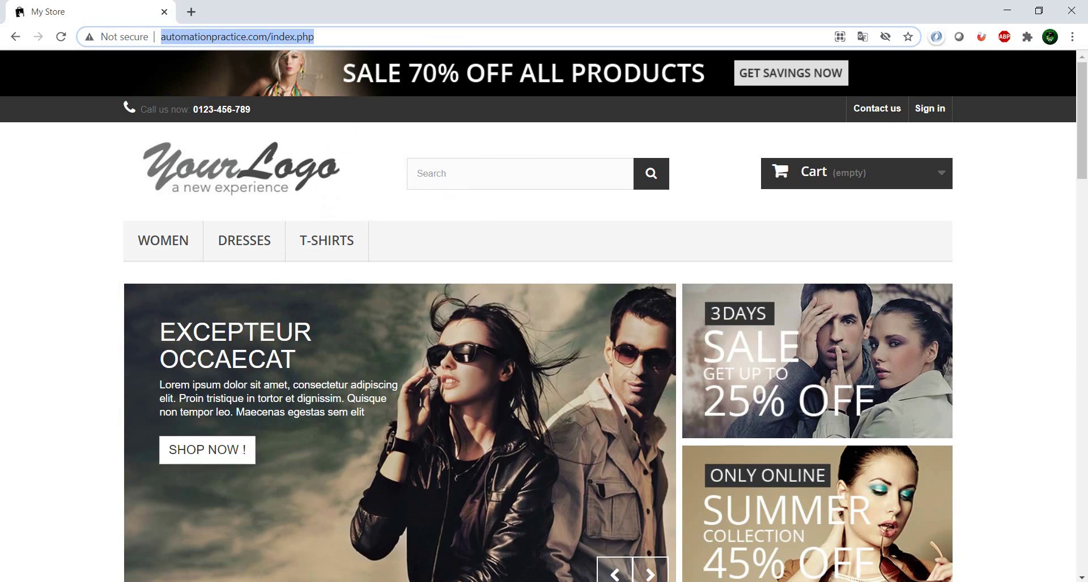
# Accept Firefox's connection settings, load the copied address automationpractice.com/index.php in the first tab, and close the other YouTube tab
pyautogui.hotkey('alt', 'Tab')
pyautogui.click(634, 551)
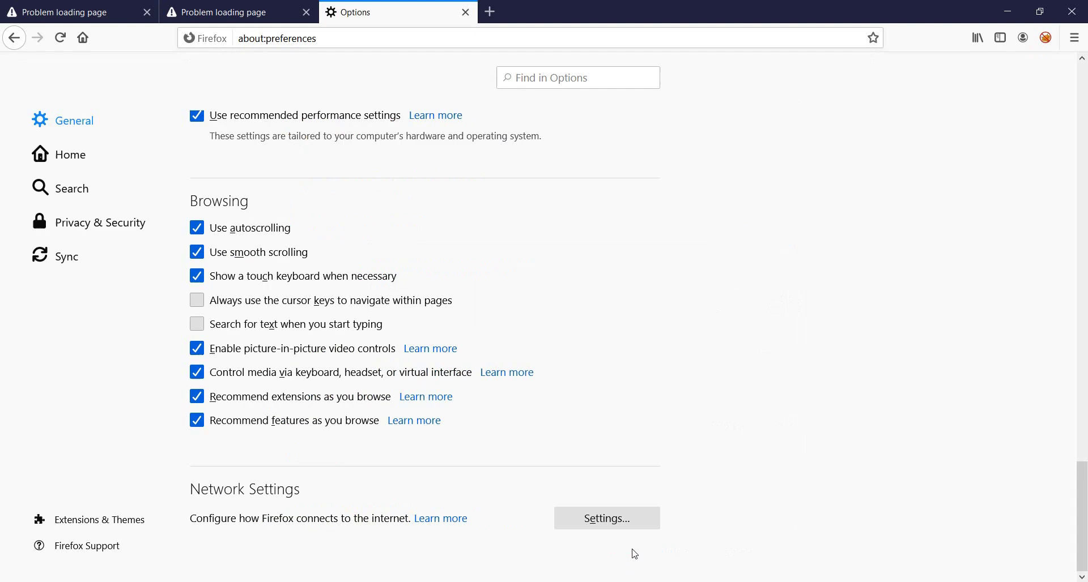
pyautogui.click(98, 16)
pyautogui.click(222, 38)
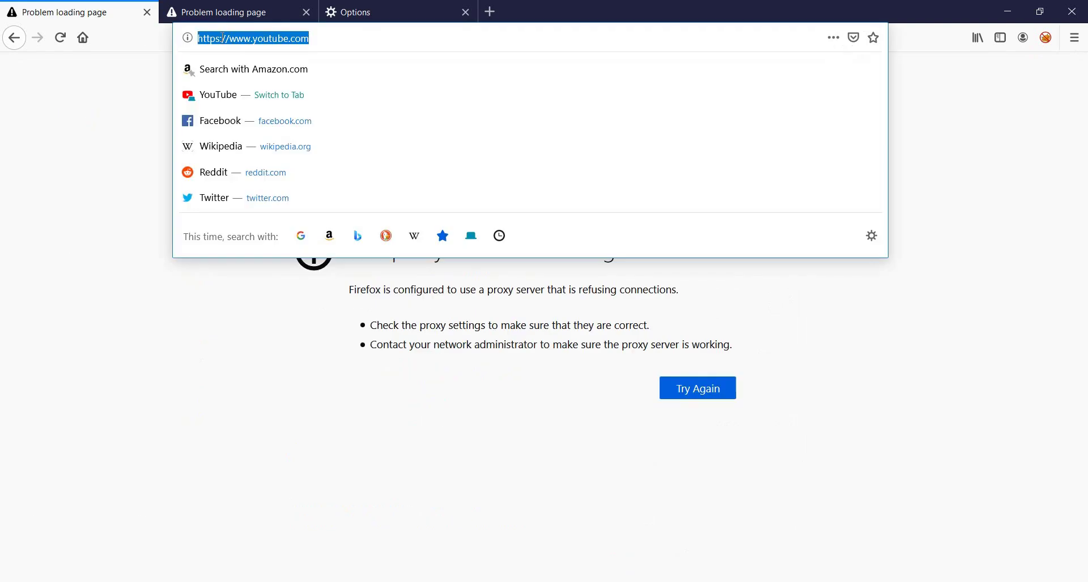
pyautogui.hotkey('ctrl', 'v')
pyautogui.press('Return')
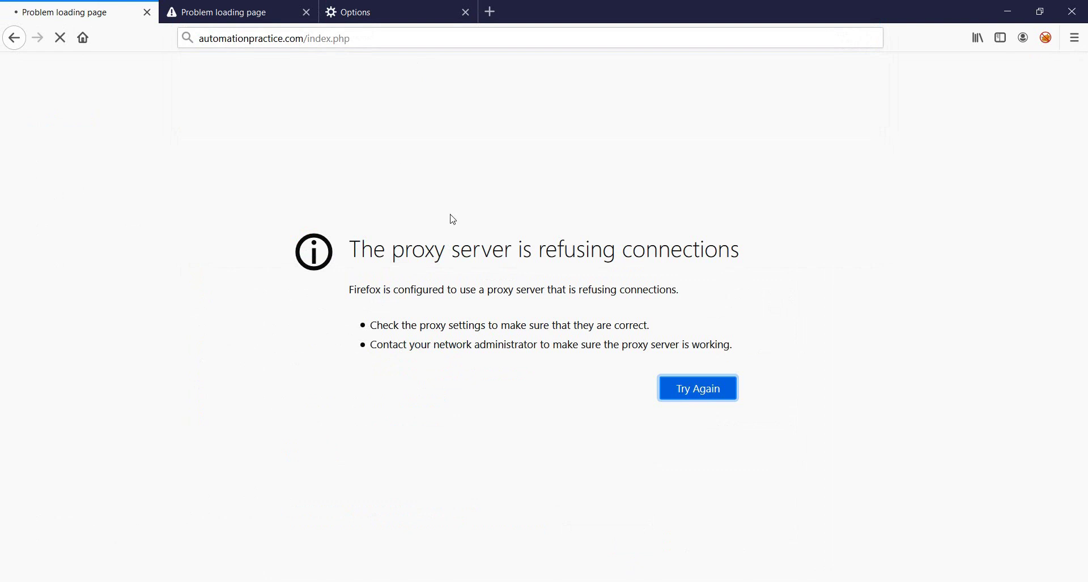
pyautogui.click(306, 11)
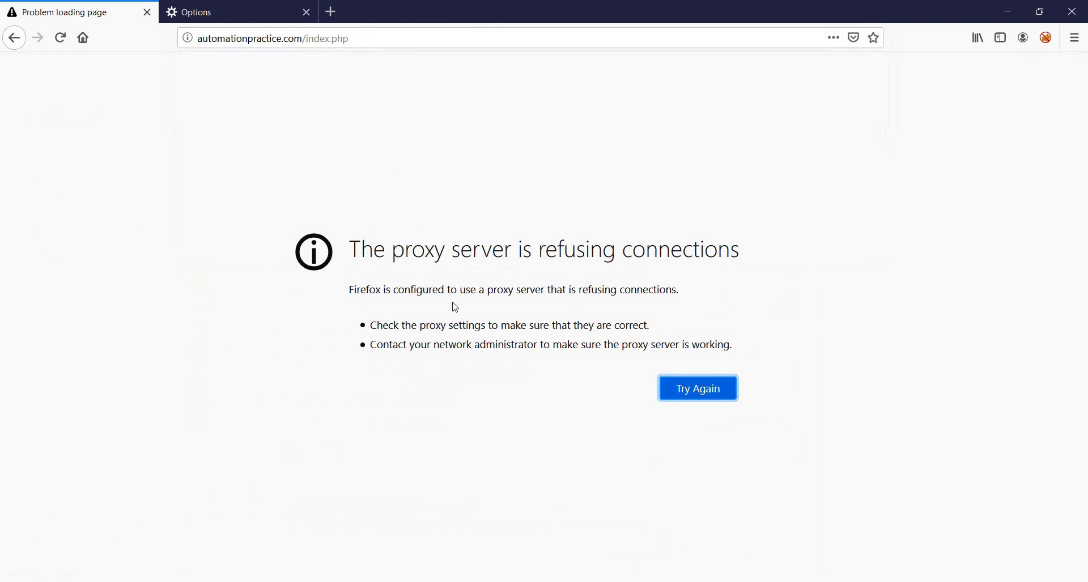
# Switch to JMeter, start the test script recorder to create the root CA certificate, and stop it again
pyautogui.hotkey('alt', 'Tab')
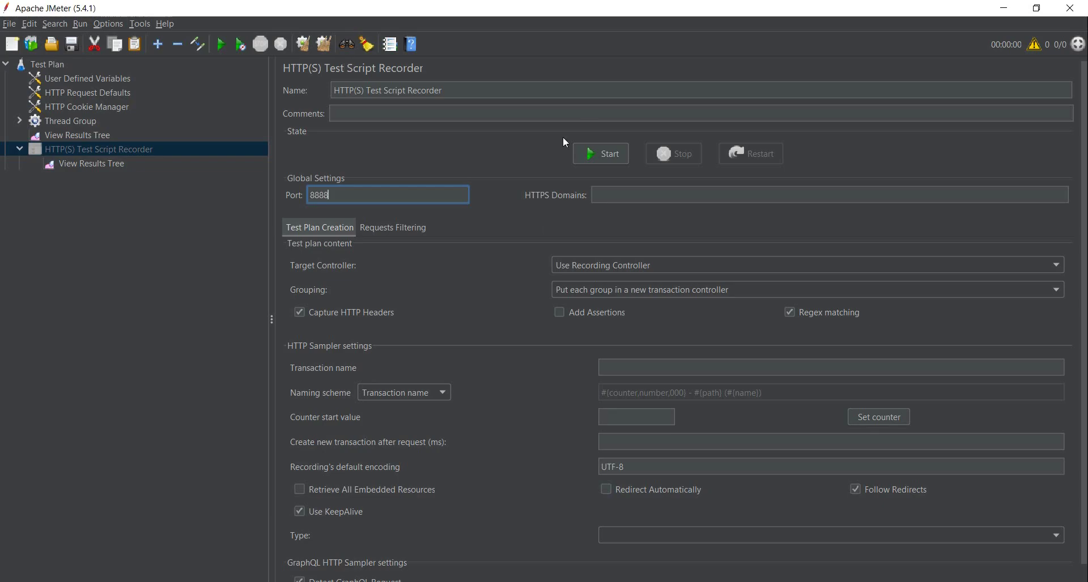
pyautogui.click(603, 154)
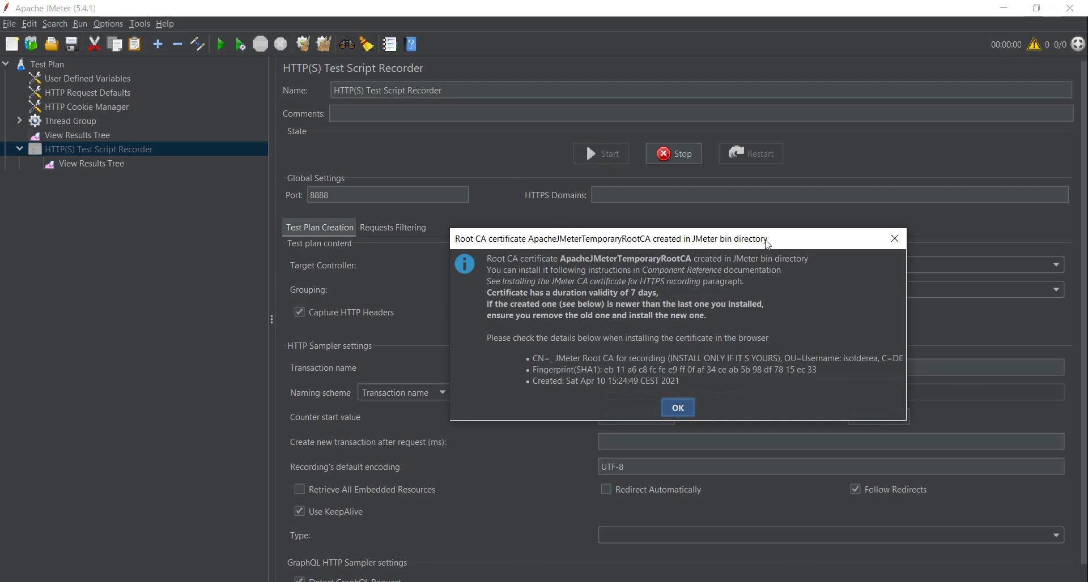
pyautogui.press('Return')
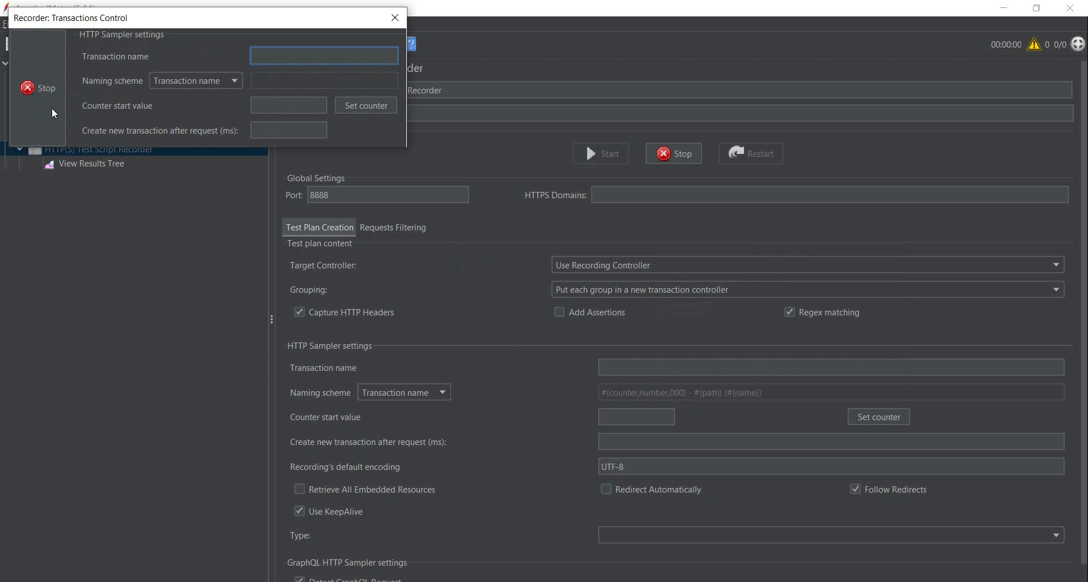
pyautogui.click(35, 90)
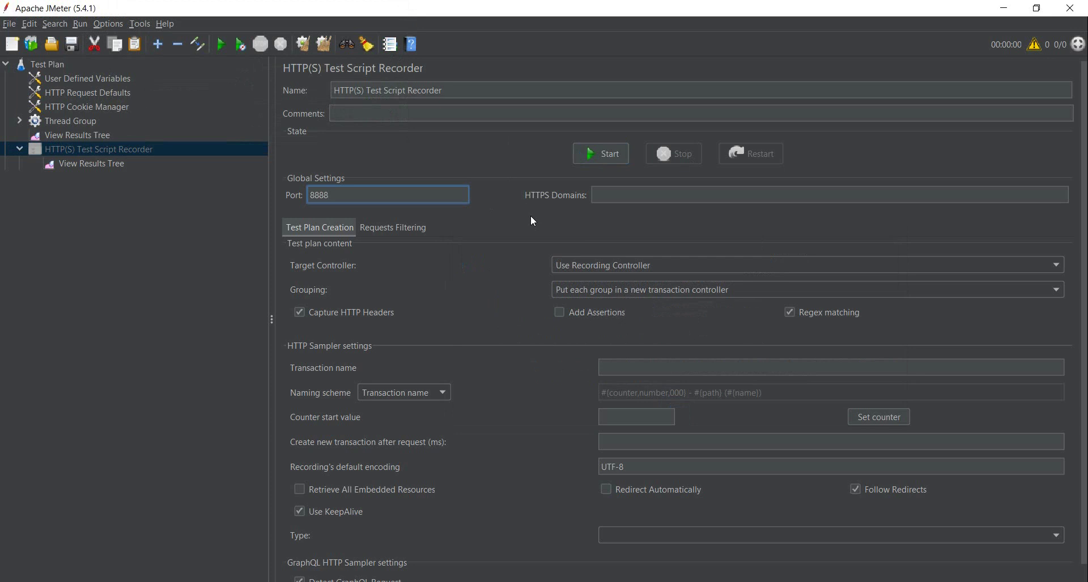
# Switch to Firefox and open the Certificate Manager from the Privacy & Security options
pyautogui.hotkey('alt', 'Tab')
pyautogui.click(267, 5)
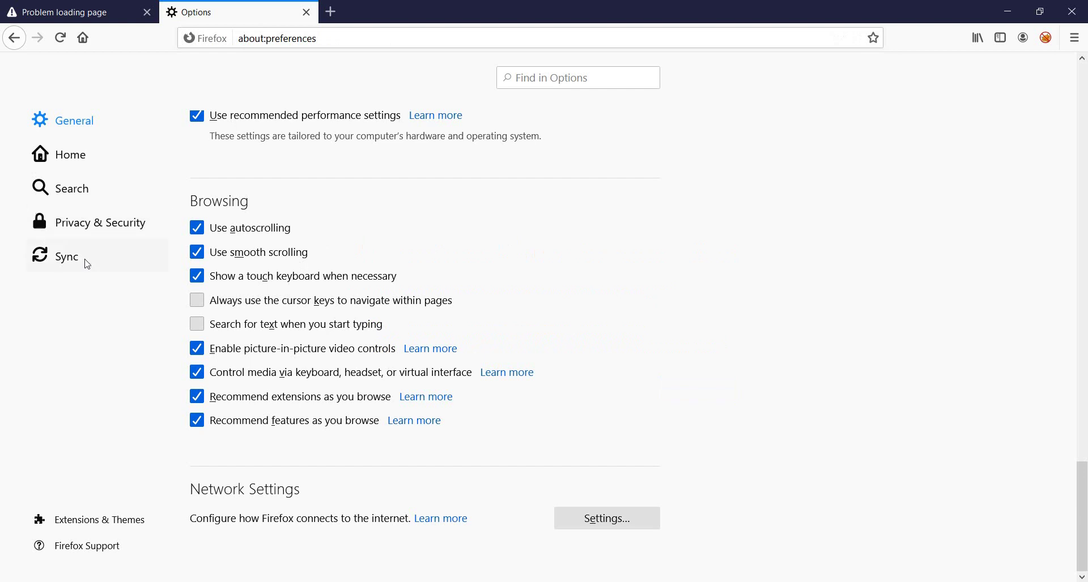
pyautogui.click(107, 222)
pyautogui.scroll(-10, 796, 342)
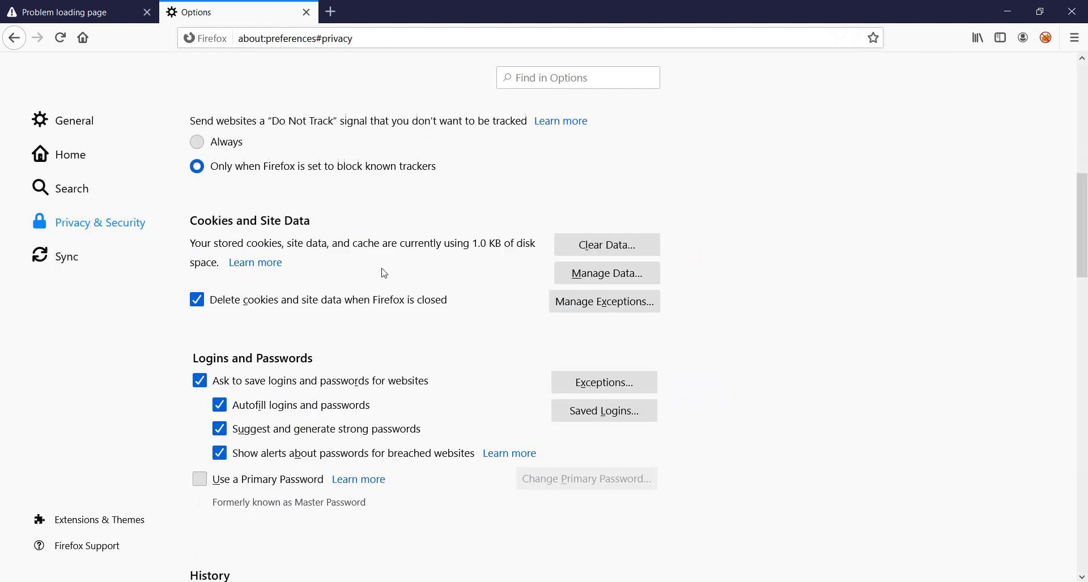
pyautogui.scroll(-15, 524, 270)
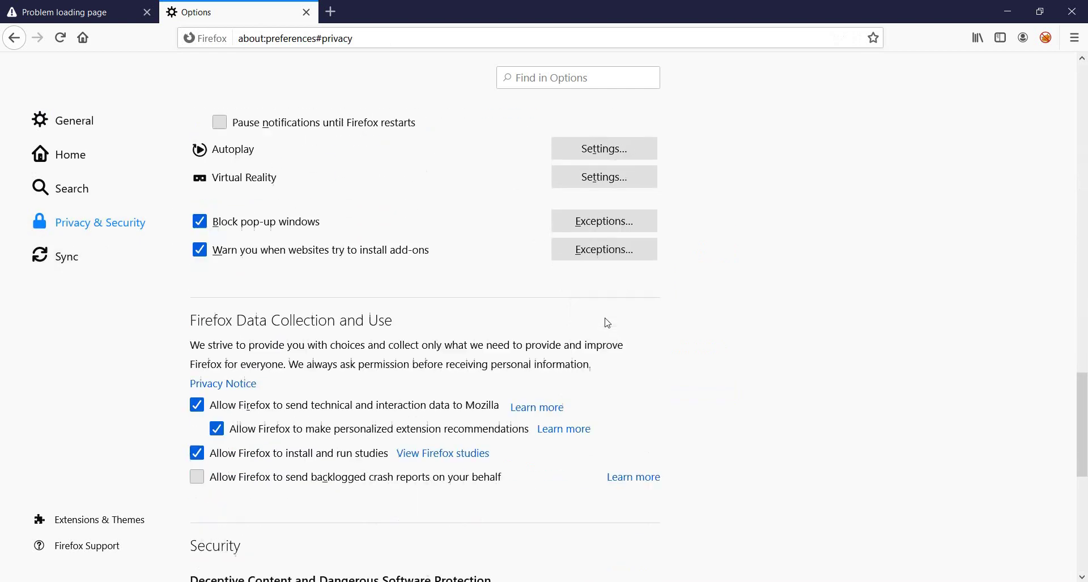
pyautogui.scroll(-6, 607, 323)
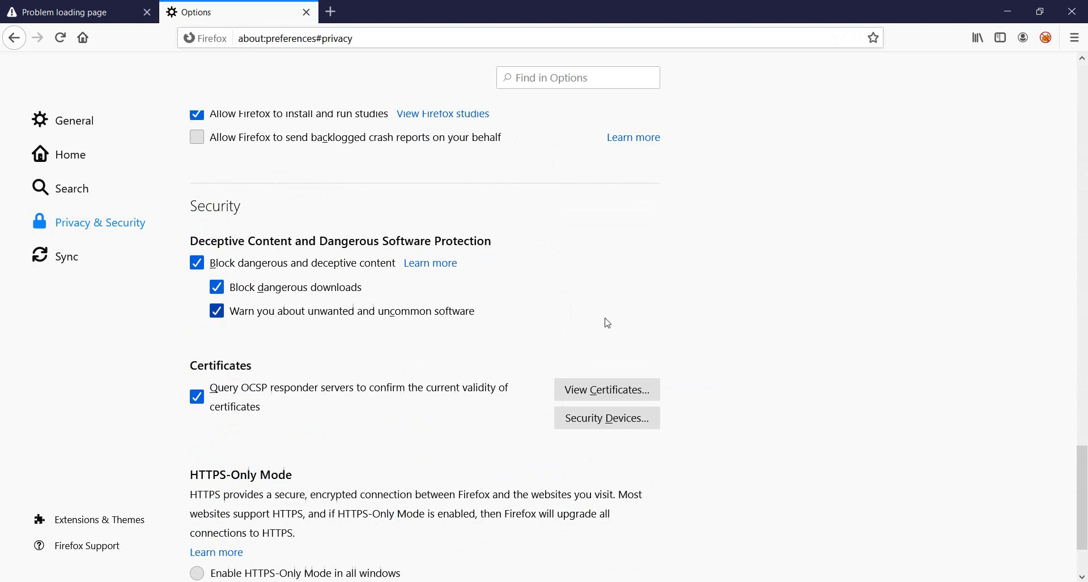
pyautogui.click(632, 395)
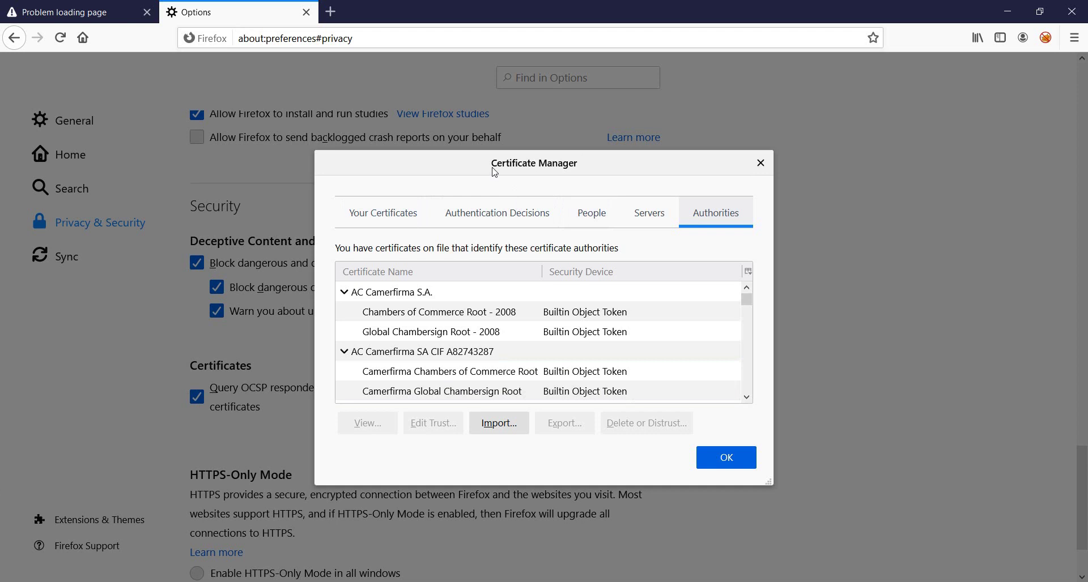
# Import ApacheJMeterTemporaryRootCA.crt from JMeter's bin folder as an authority, trusting it to identify websites and email users
pyautogui.click(499, 423)
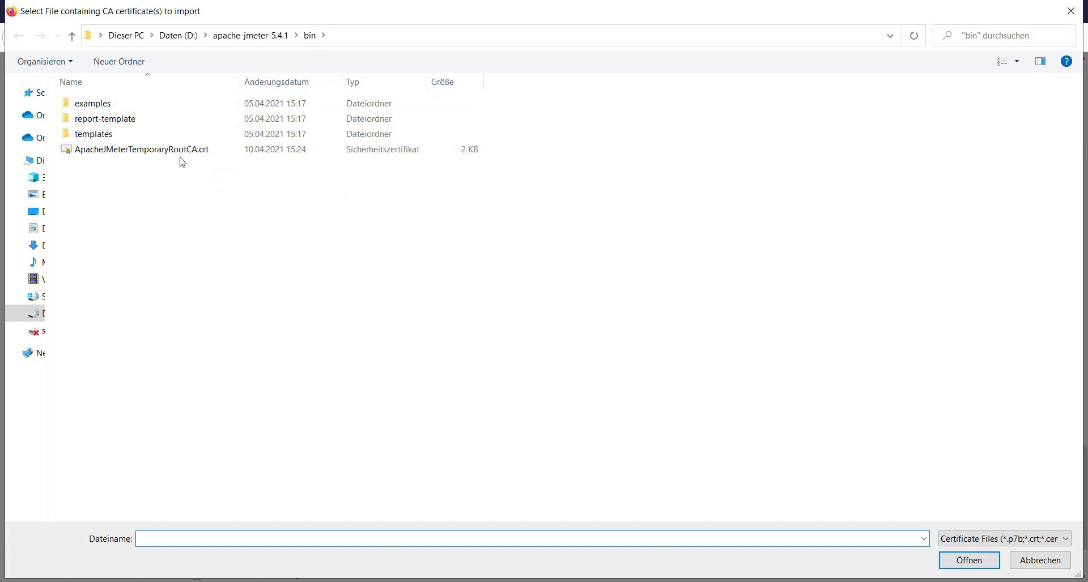
pyautogui.doubleClick(202, 150)
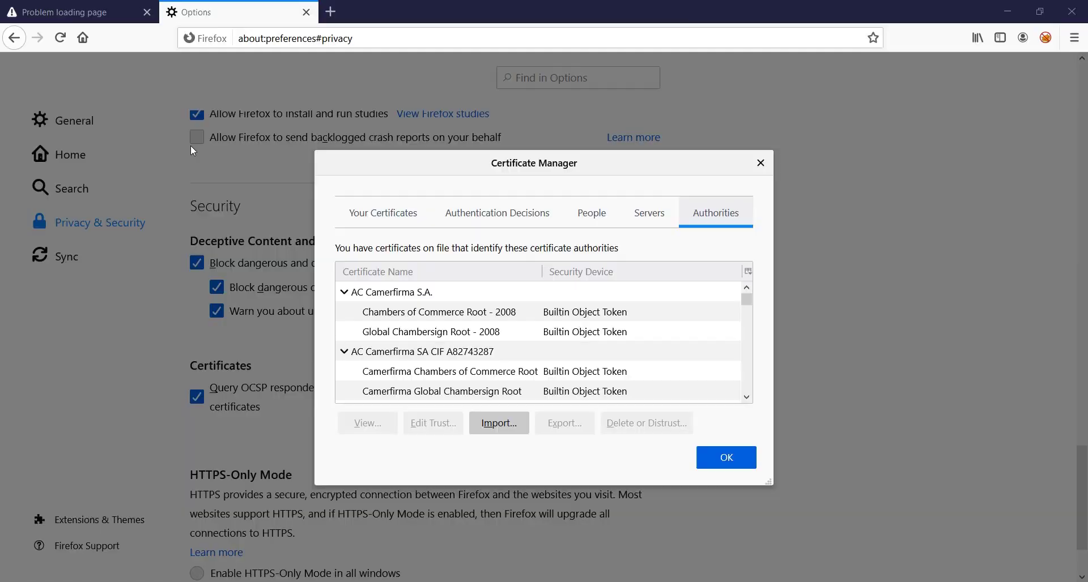
pyautogui.click(451, 272)
pyautogui.click(410, 287)
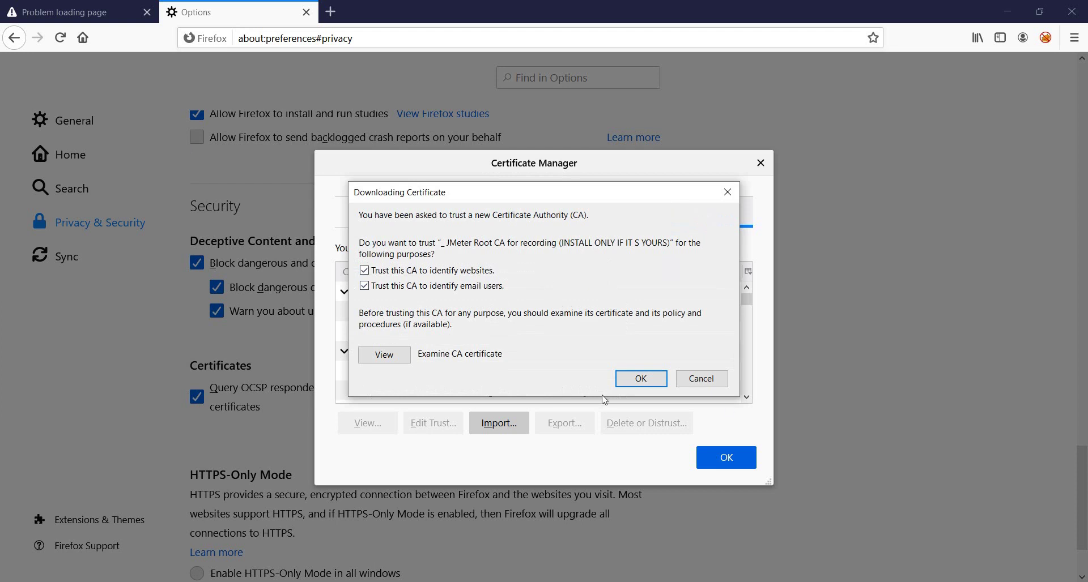
pyautogui.click(634, 385)
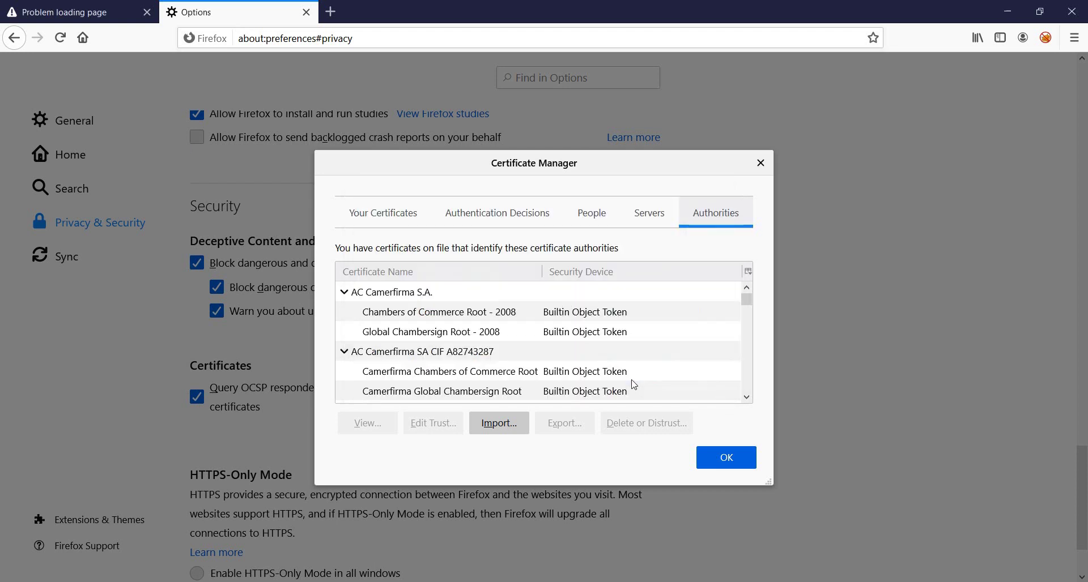
pyautogui.click(705, 457)
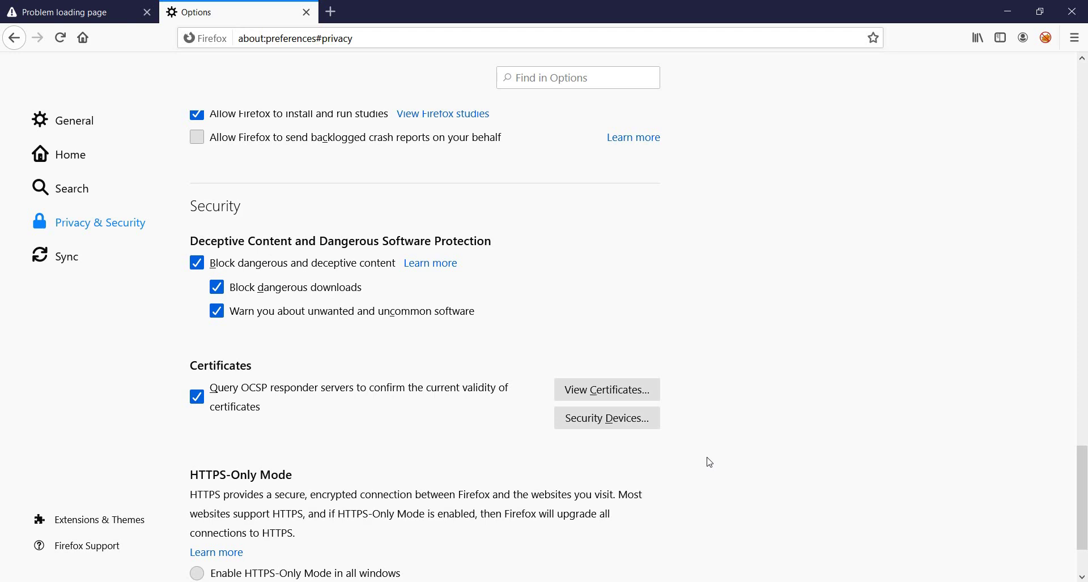
# Bring the store tab to the front, then in JMeter start the test script recorder and name the transaction "home"
pyautogui.click(74, 11)
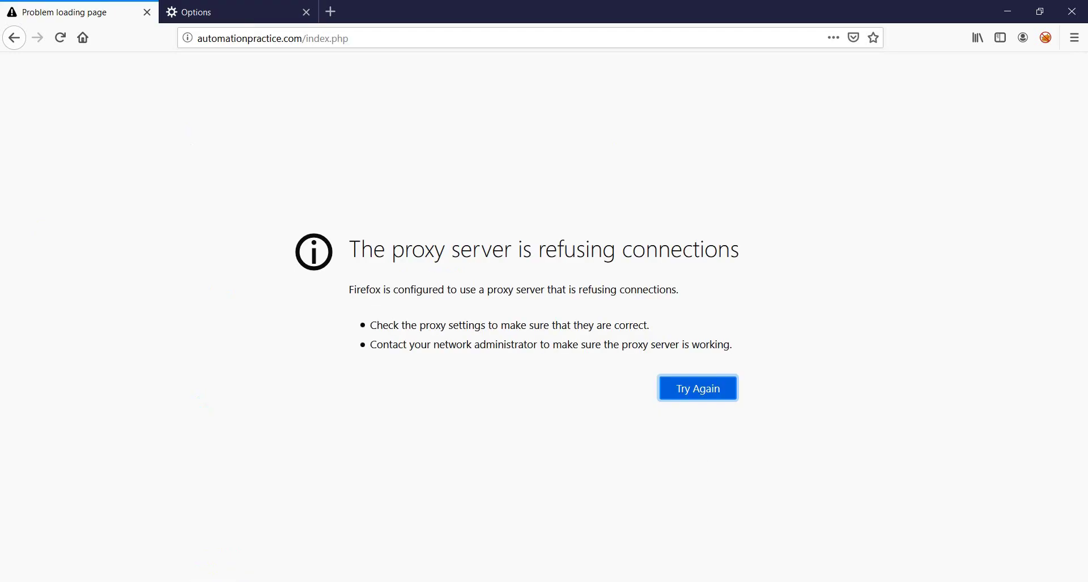
pyautogui.hotkey('alt', 'Tab')
pyautogui.click(600, 162)
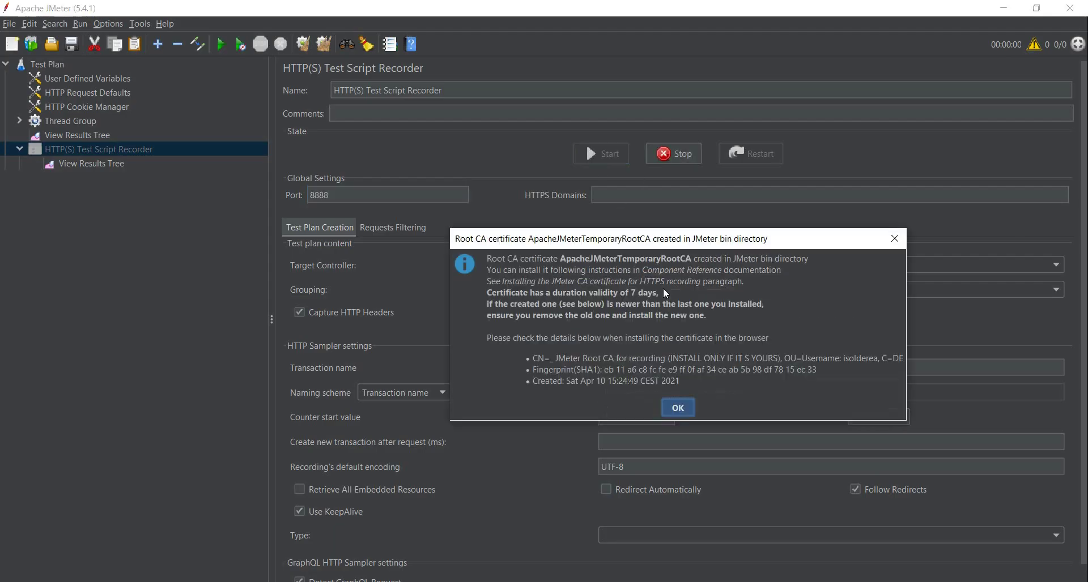
pyautogui.click(683, 410)
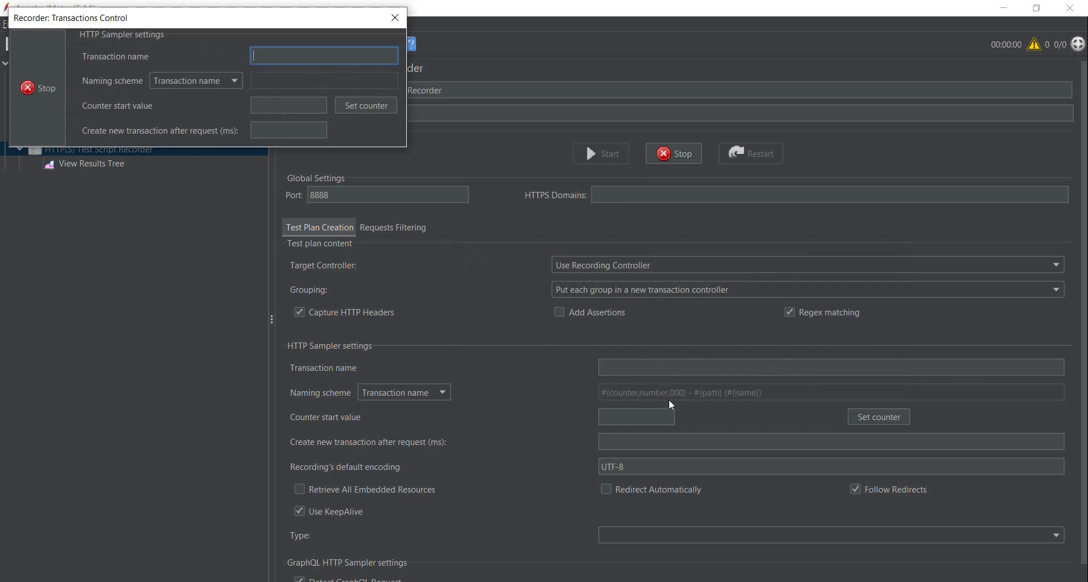
pyautogui.moveTo(204, 21); pyautogui.dragTo(662, 216)
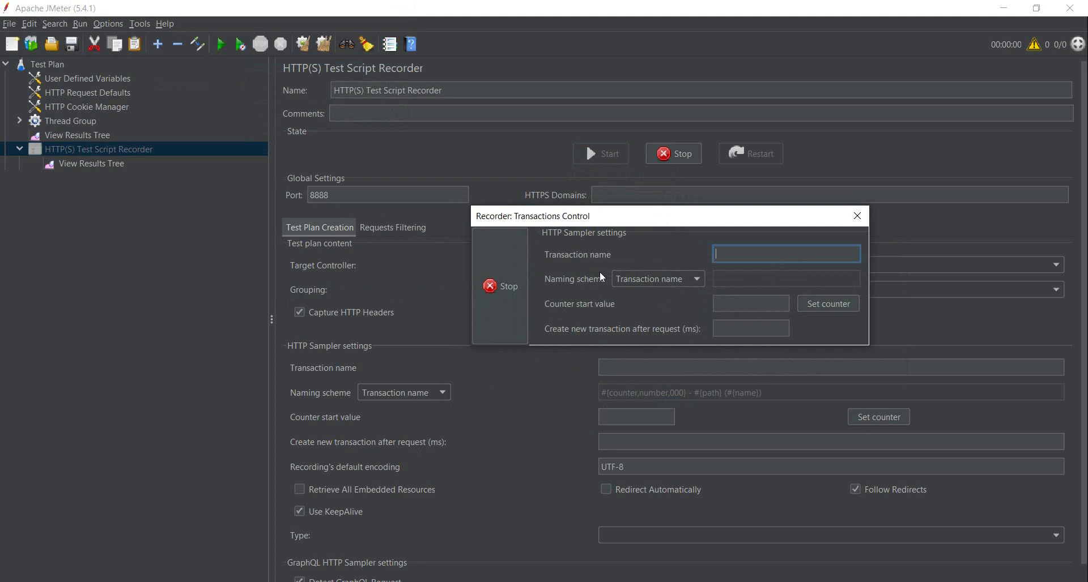
pyautogui.write('home')
# Switch to Firefox and reload automationpractice.com/index.php through the proxy to record the store's home page
pyautogui.click(95, 580)
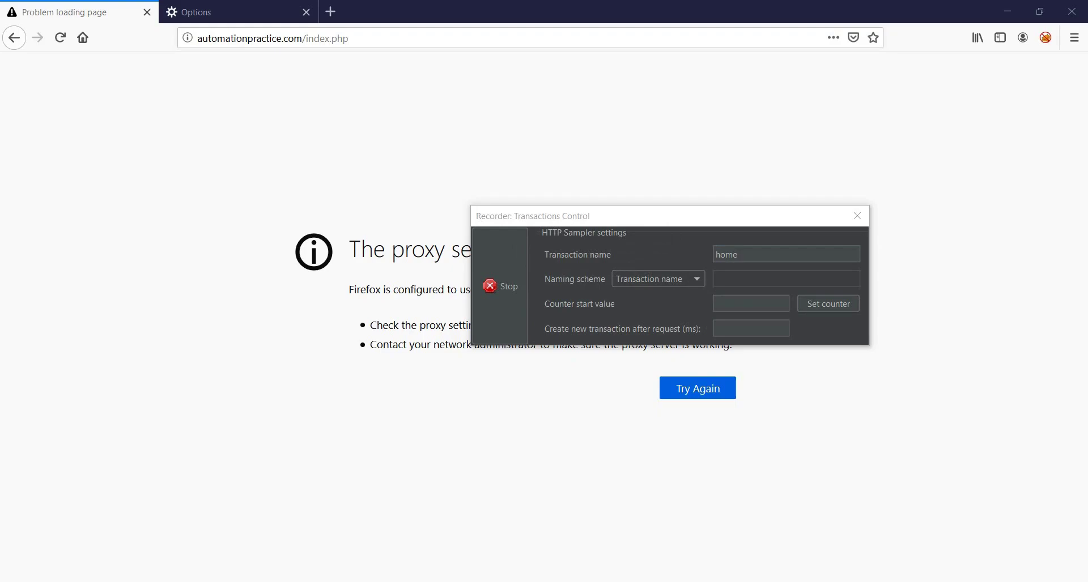
pyautogui.click(364, 39)
pyautogui.press('Return')
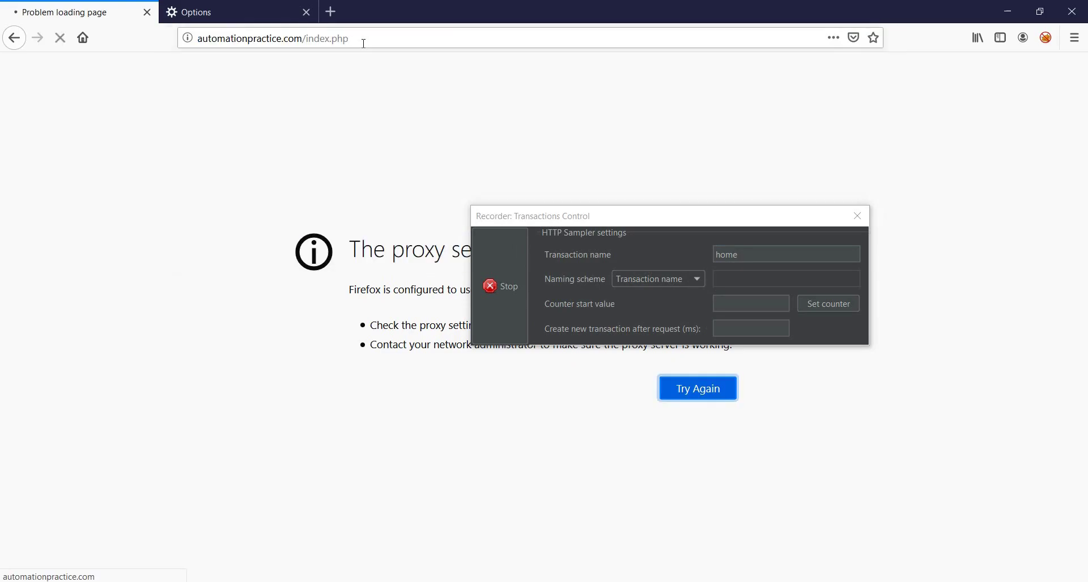
pyautogui.moveTo(579, 225); pyautogui.dragTo(558, 140)
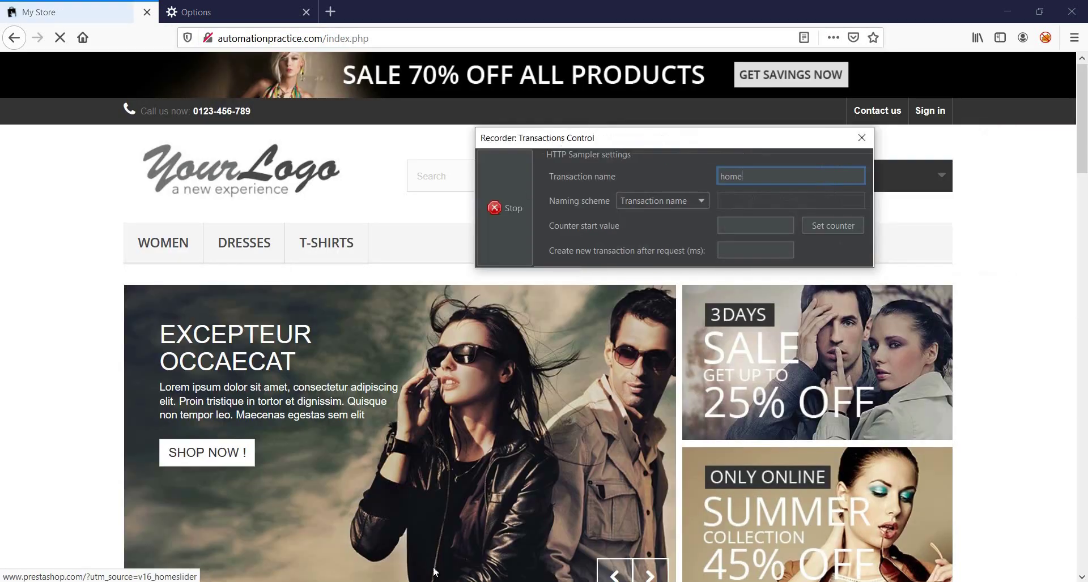
pyautogui.hotkey('alt', 'Tab')
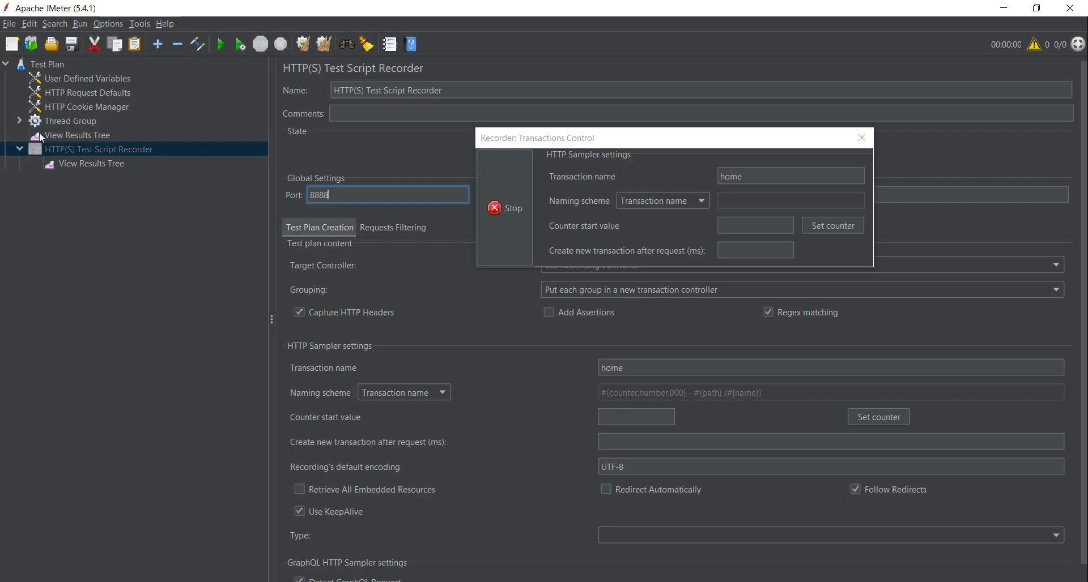
pyautogui.click(27, 146)
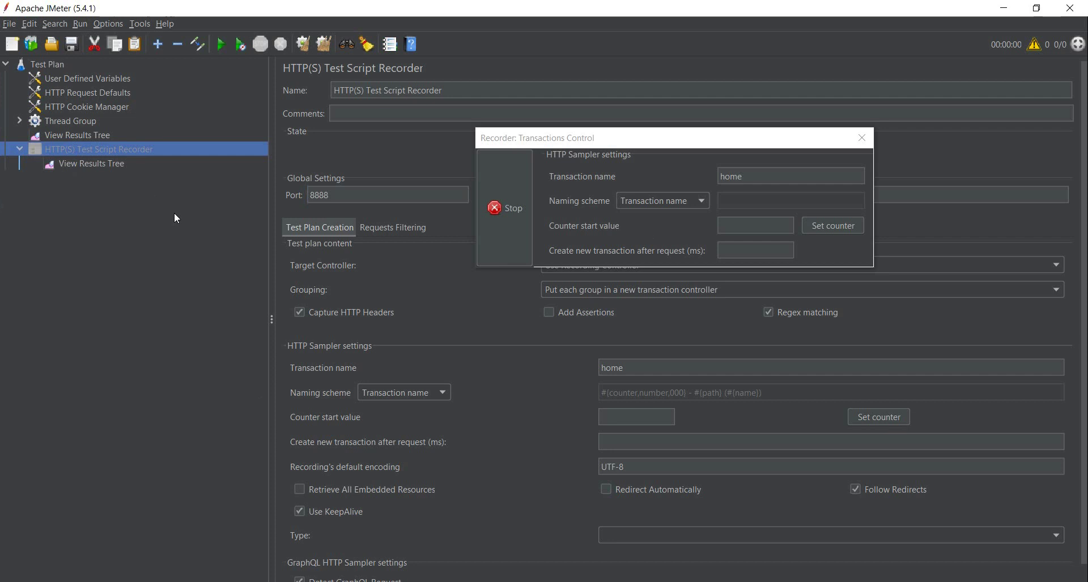
pyautogui.moveTo(537, 132); pyautogui.dragTo(494, 171)
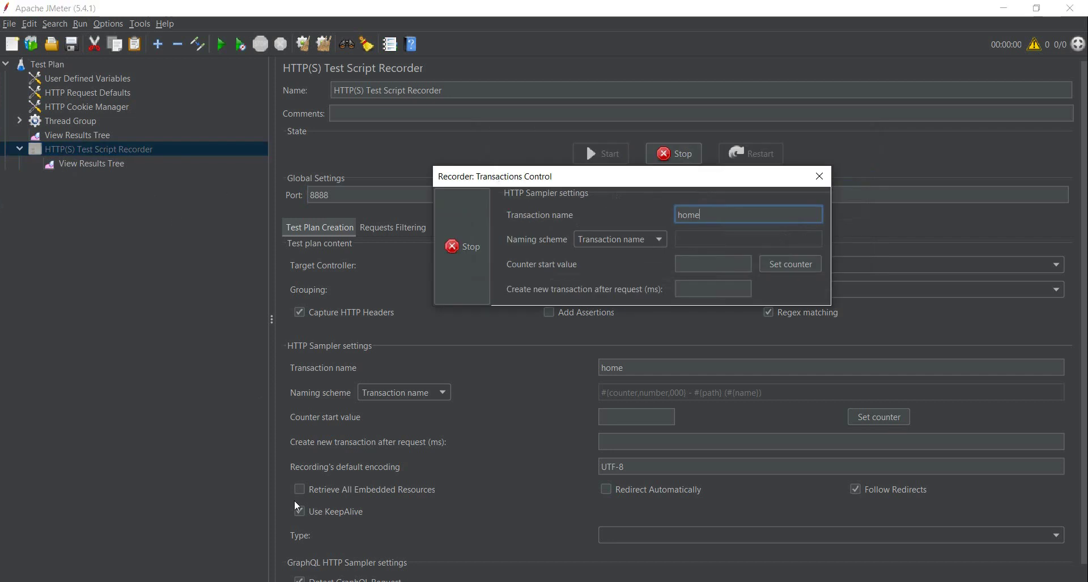
pyautogui.hotkey('alt', 'Tab')
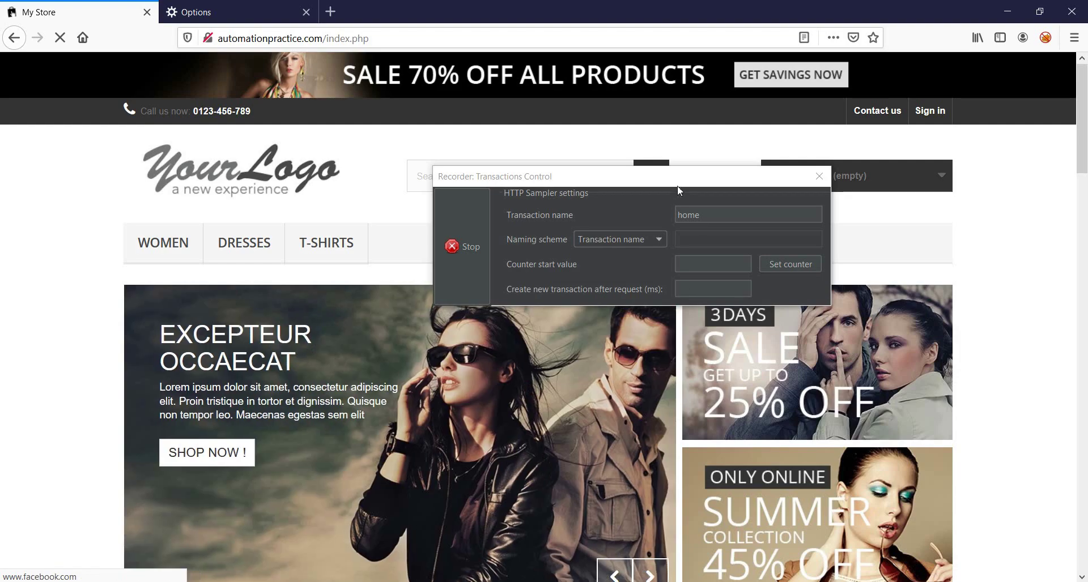
# Rename the recorder's transaction to "Dress" and open the store's Dresses category
pyautogui.moveTo(678, 184); pyautogui.dragTo(860, 257)
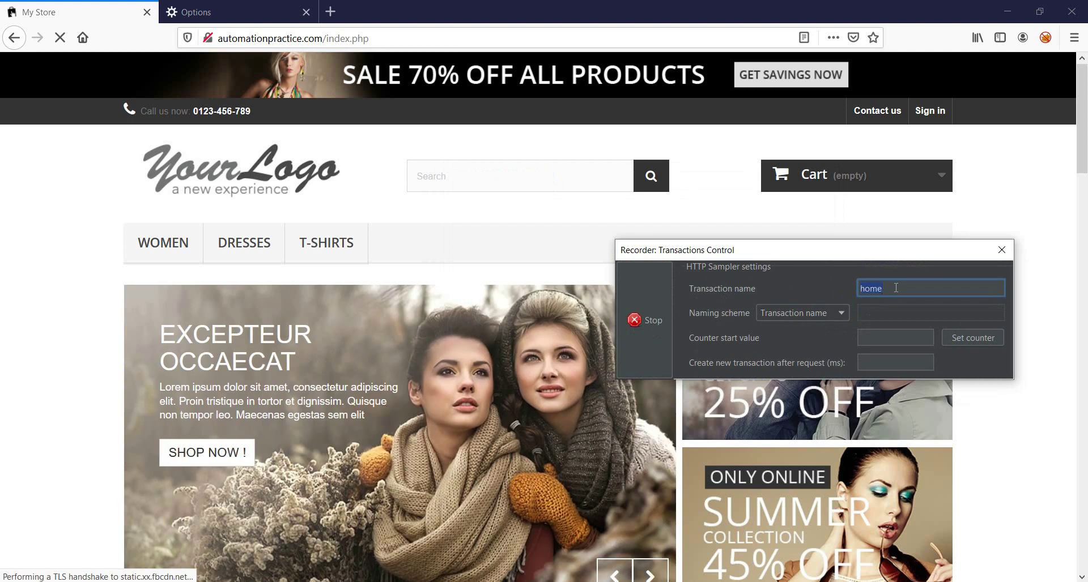
pyautogui.write('Dress')
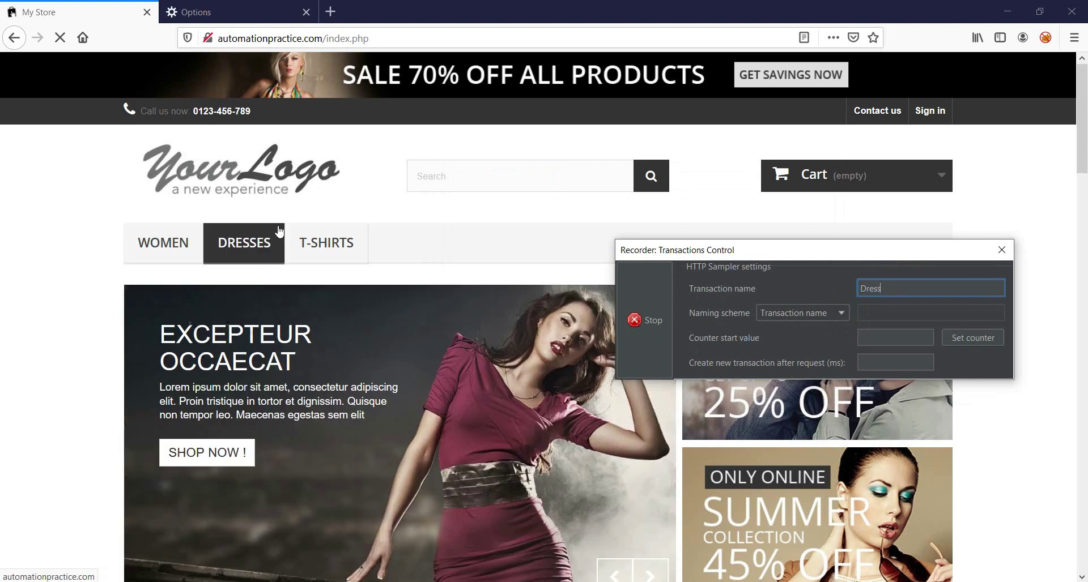
pyautogui.click(262, 244)
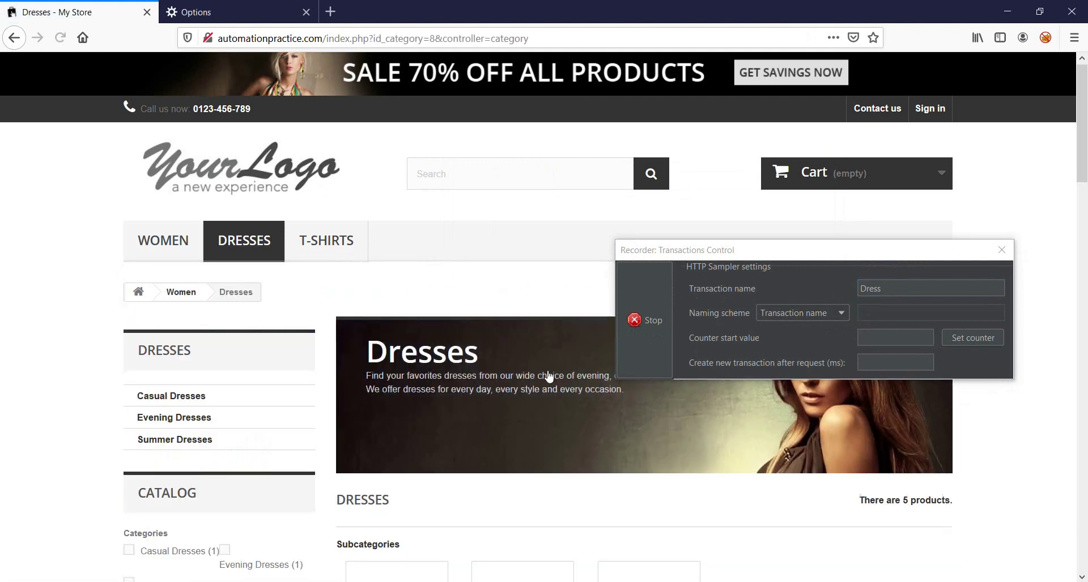
# Set the transaction name to "AddtoCart" and add the $26.00 Printed Dress to the cart
pyautogui.scroll(-10, 554, 376)
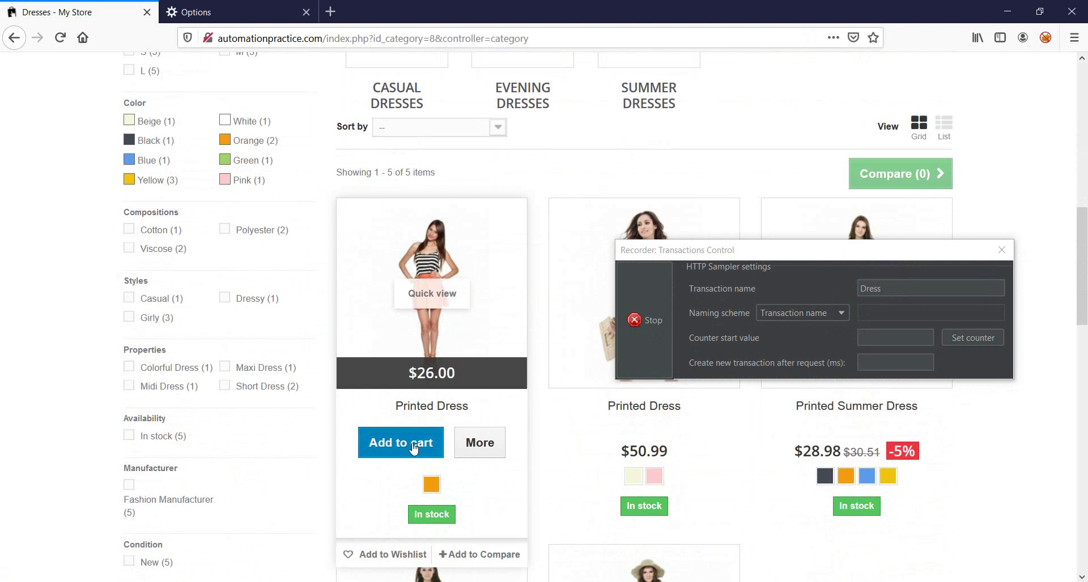
pyautogui.click(871, 287)
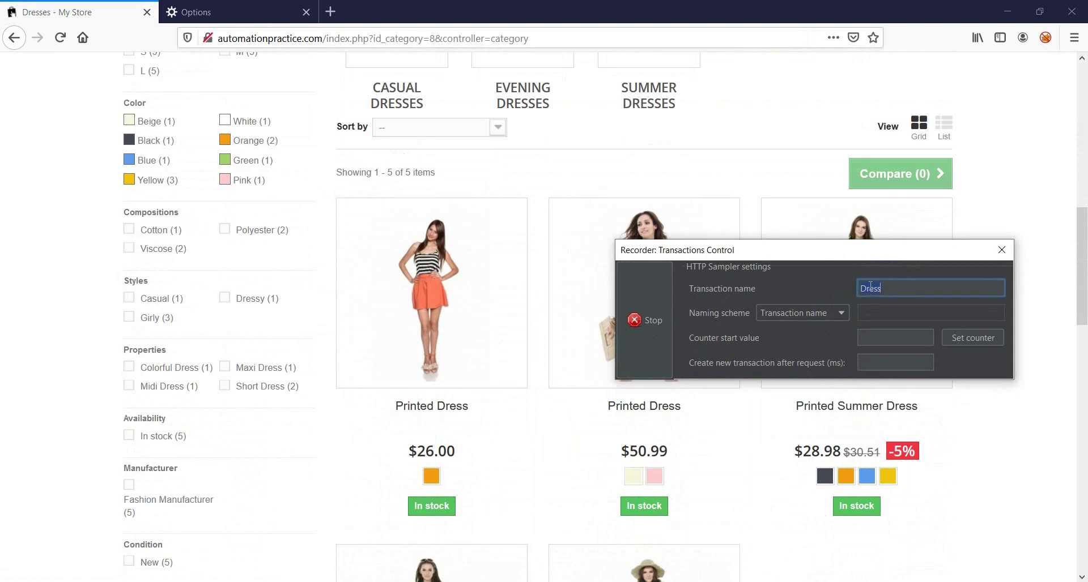
pyautogui.write('AddtoCart')
pyautogui.click(402, 448)
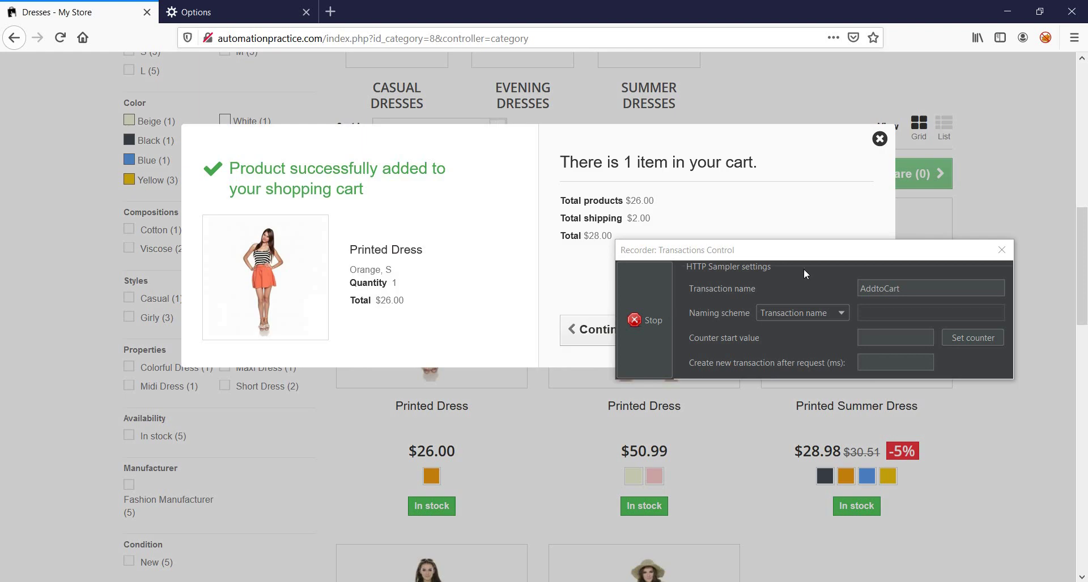
# Move the recorder window off the cart confirmation, name the transaction "Checkout", and proceed to checkout
pyautogui.moveTo(803, 260); pyautogui.dragTo(651, 387)
pyautogui.doubleClick(747, 414)
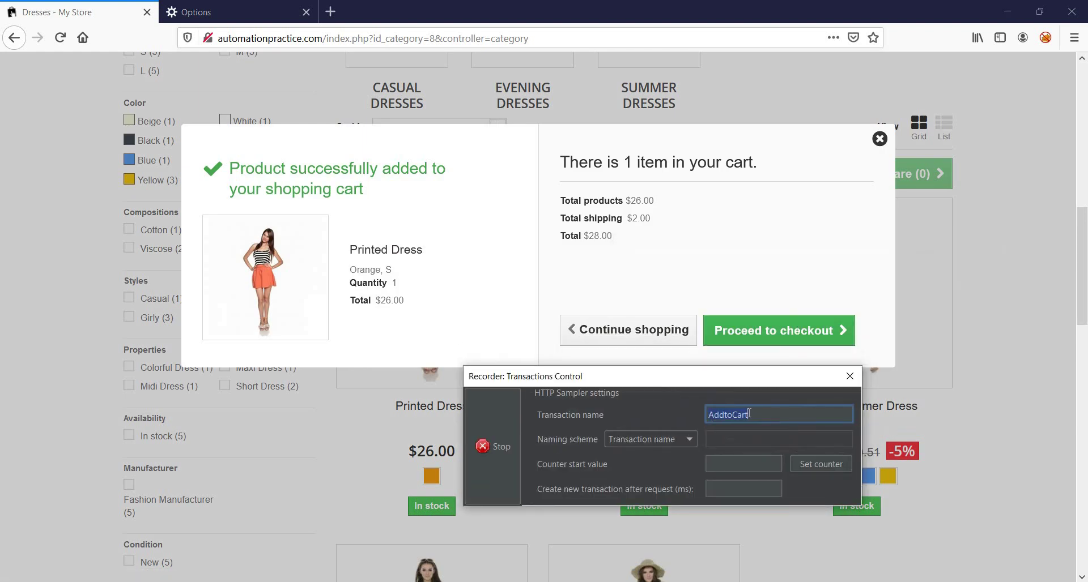
pyautogui.write('Checkout')
pyautogui.click(789, 337)
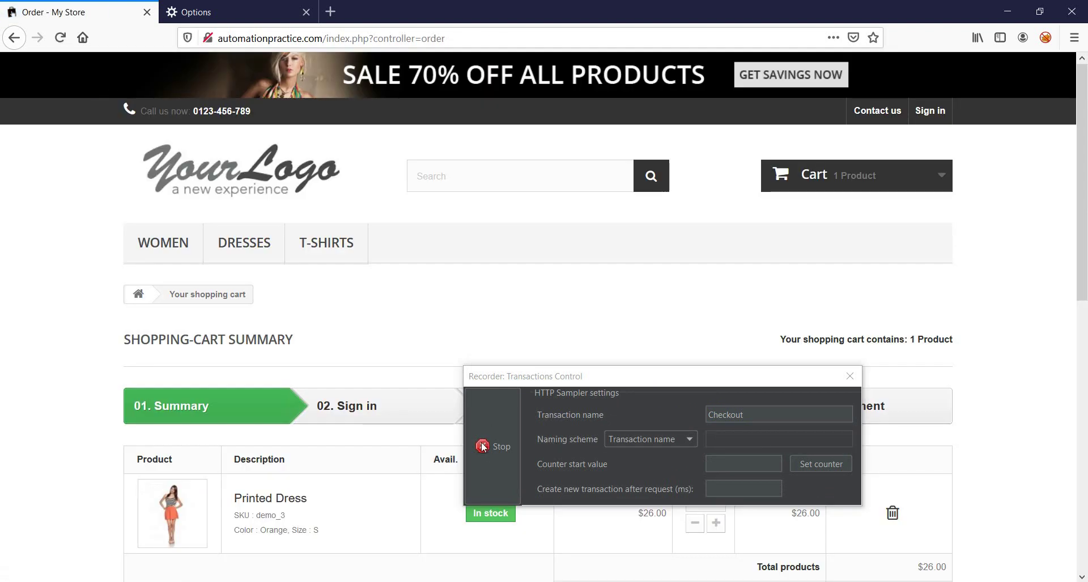
# Stop the recording and, in JMeter, expand the Thread Group and its Recording Controller to list the recorded transactions
pyautogui.click(482, 447)
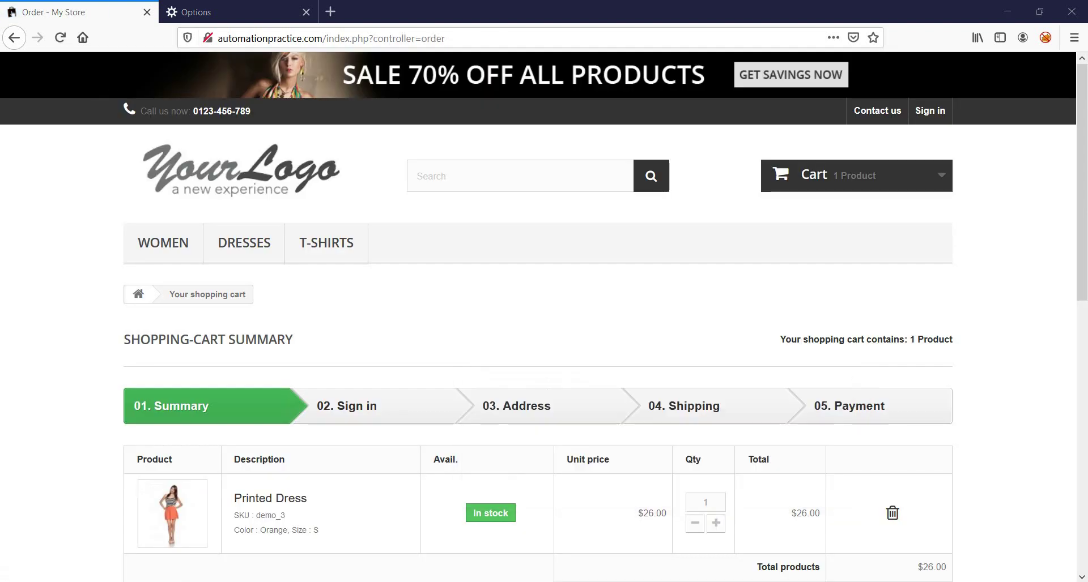
pyautogui.hotkey('alt', 'Tab')
pyautogui.click(79, 163)
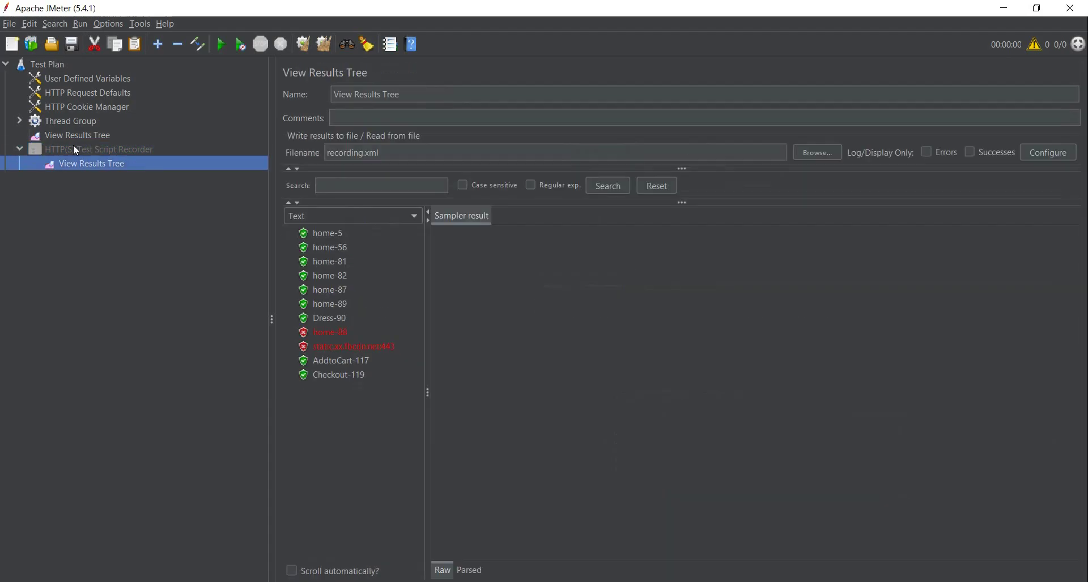
pyautogui.click(73, 136)
pyautogui.click(20, 121)
pyautogui.click(33, 134)
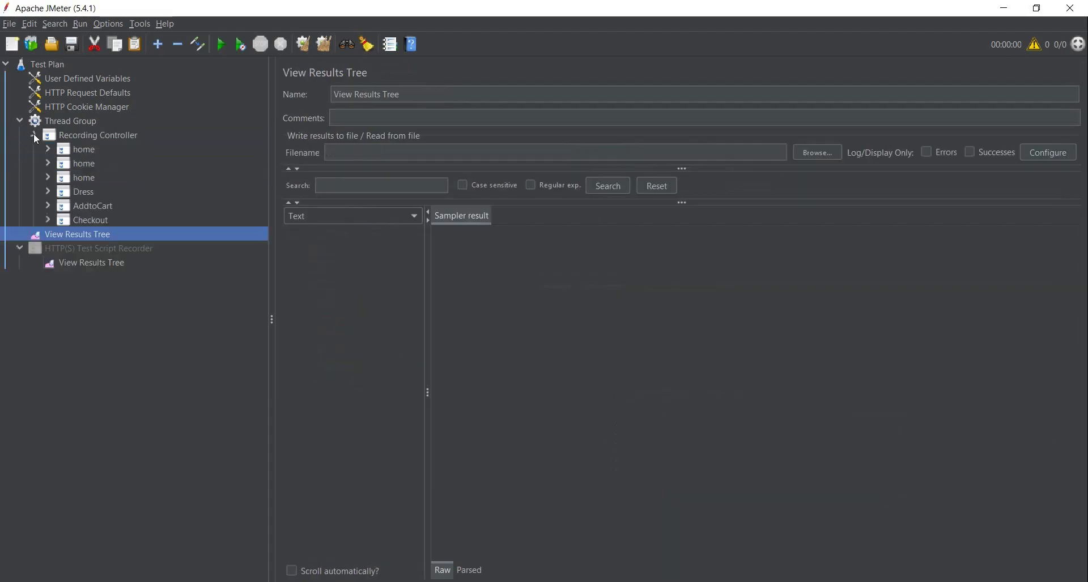
# Examine the recorded home, Dress, AddtoCart and Checkout transaction controllers and the home-5 request inside the first home transaction
pyautogui.click(85, 149)
pyautogui.click(83, 163)
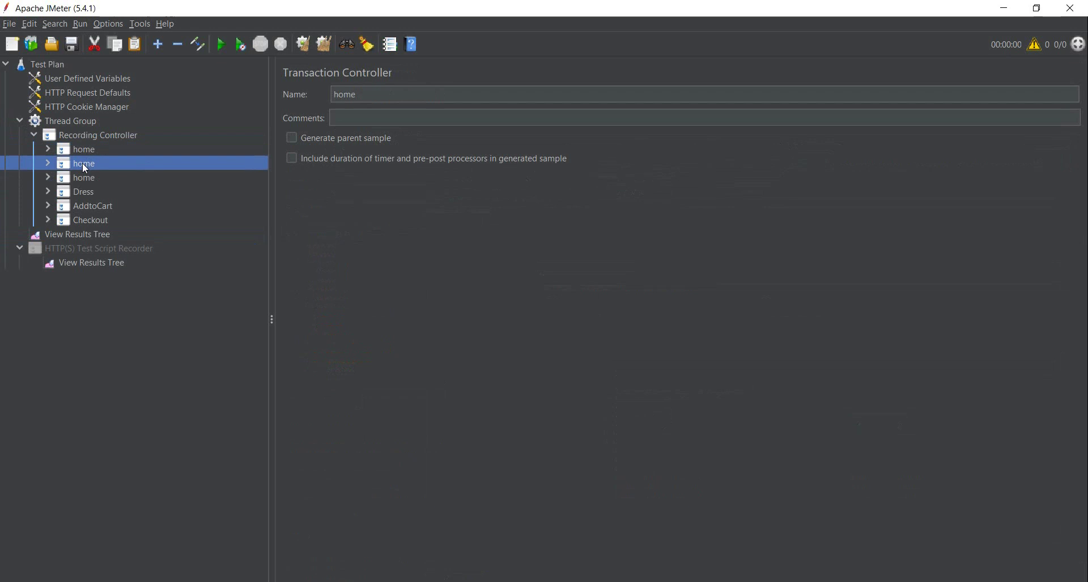
pyautogui.click(90, 219)
pyautogui.click(88, 149)
pyautogui.click(92, 163)
pyautogui.click(93, 181)
pyautogui.click(87, 192)
pyautogui.click(87, 207)
pyautogui.click(88, 220)
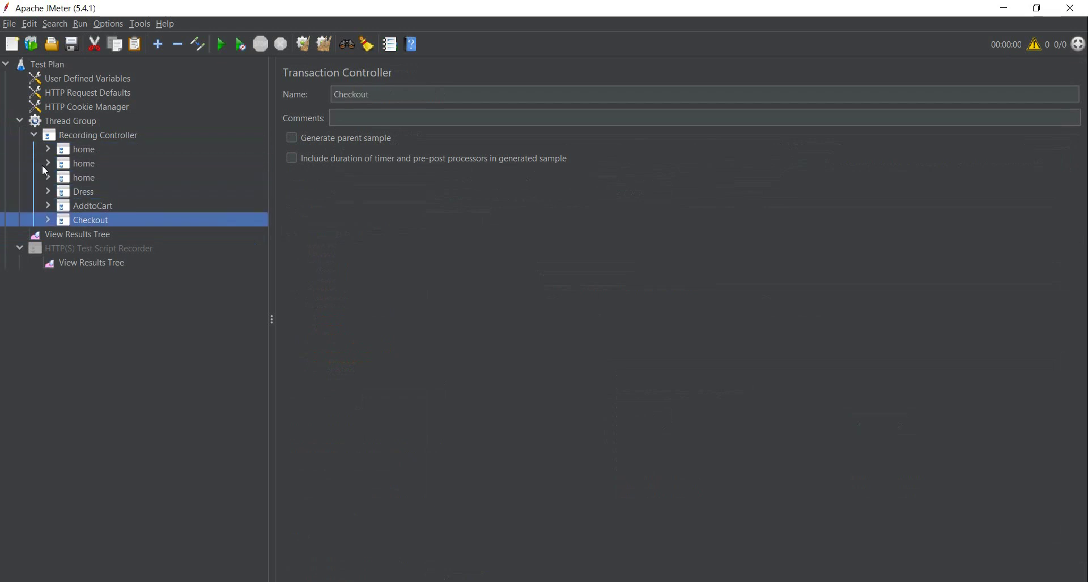
pyautogui.click(48, 149)
pyautogui.click(87, 163)
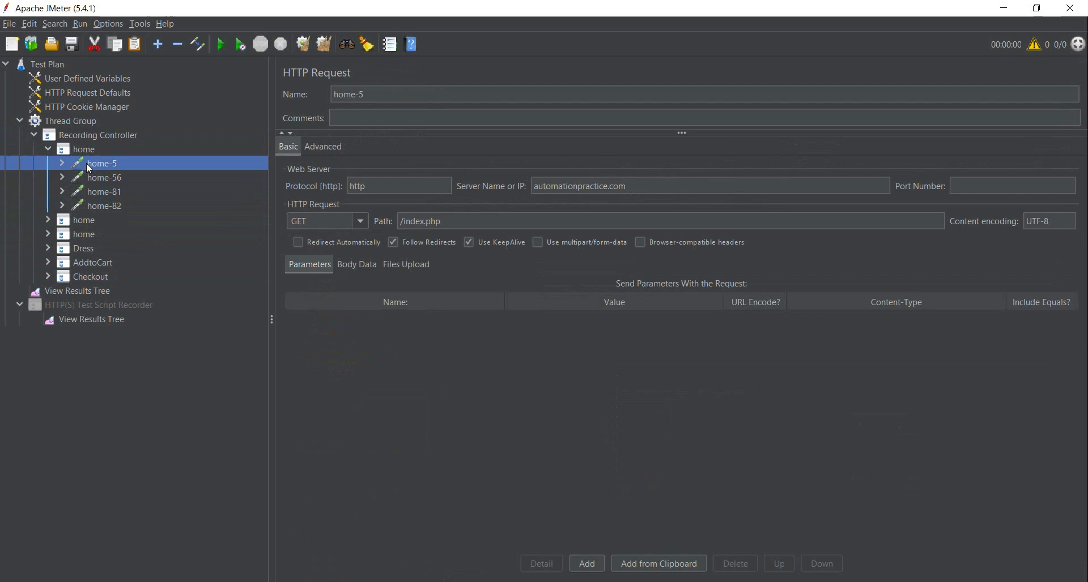
# Expand the second and third home, Dress, AddtoCart and Checkout transactions to list their recorded requests
pyautogui.click(47, 220)
pyautogui.click(47, 248)
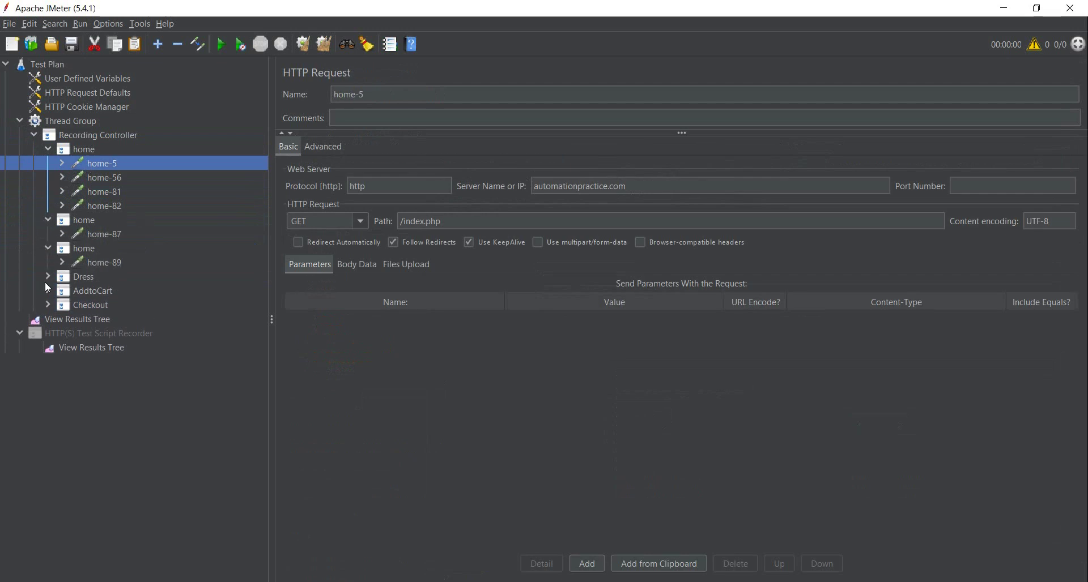
pyautogui.click(47, 277)
pyautogui.click(48, 319)
pyautogui.click(47, 348)
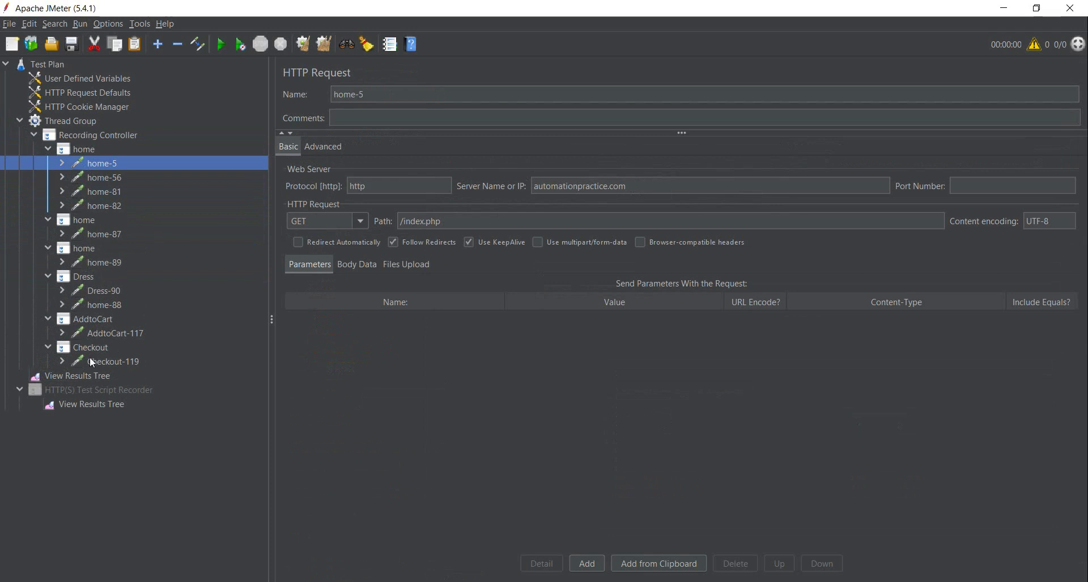
# Examine the server and path of the home-5, home-56, home-81 and home-82 requests in the first home transaction
pyautogui.click(98, 178)
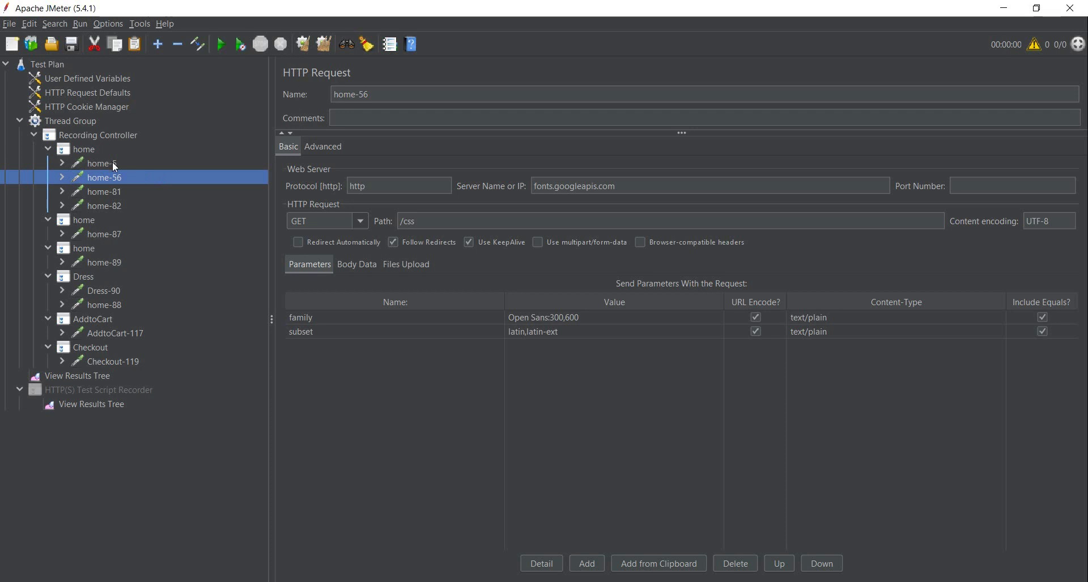
pyautogui.click(85, 151)
pyautogui.click(106, 169)
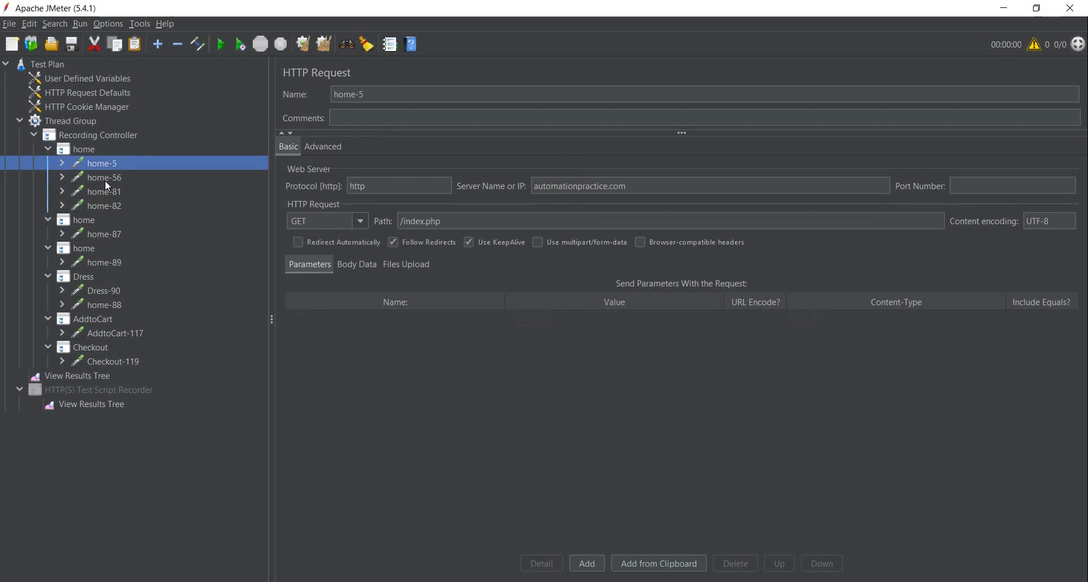
pyautogui.click(104, 181)
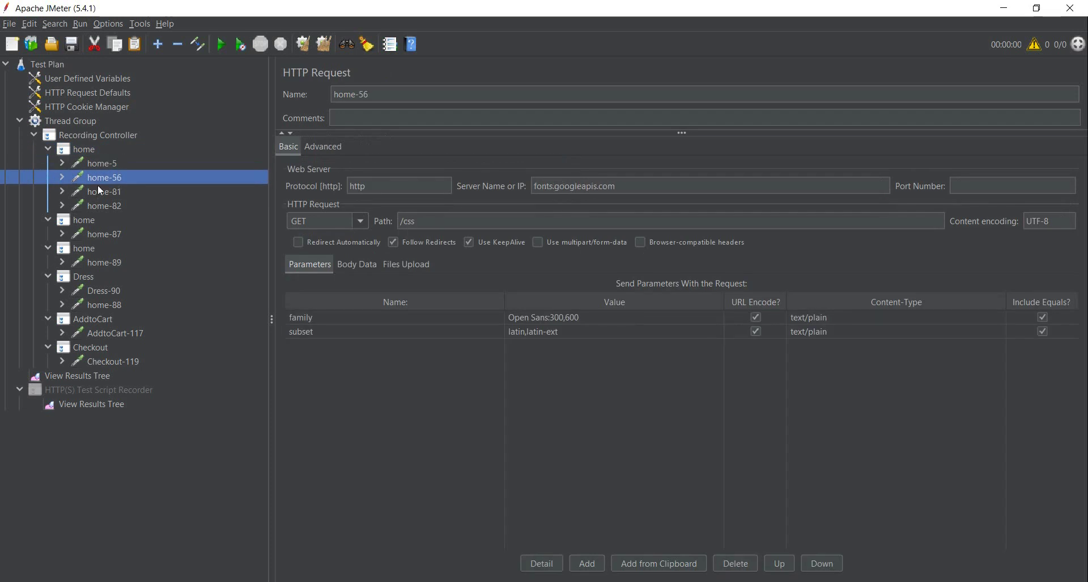
pyautogui.click(112, 193)
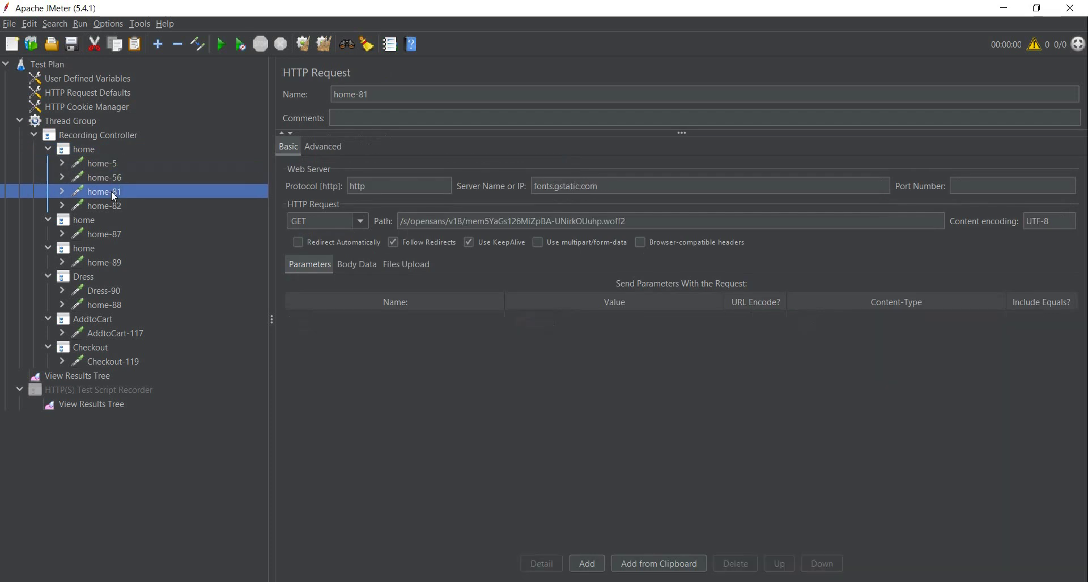
pyautogui.click(112, 210)
# Delete the home-56, home-81 and home-82 requests from the first home transaction
pyautogui.click(108, 173)
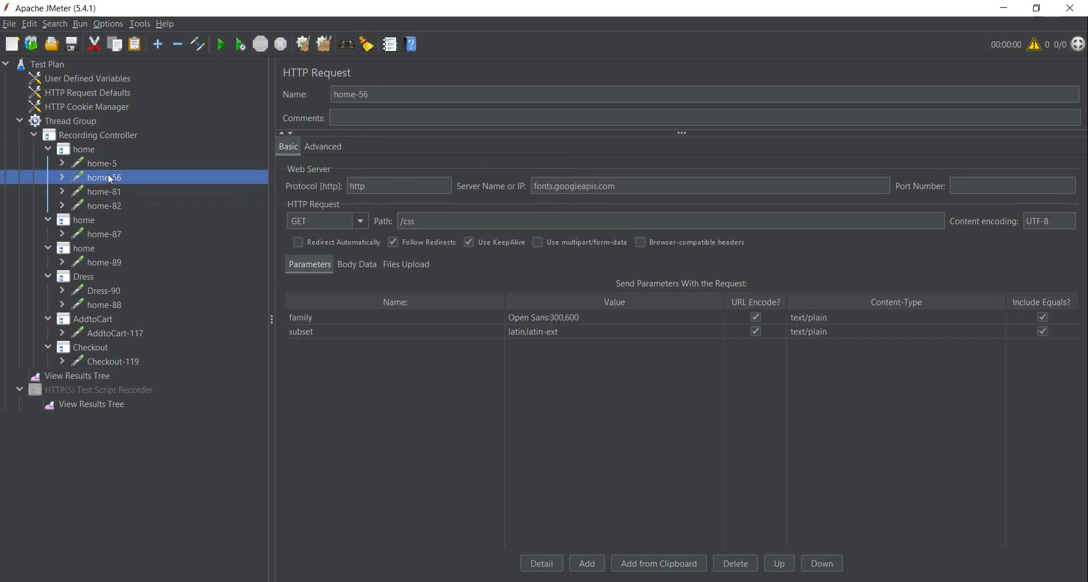
pyautogui.keyDown('shift'); pyautogui.click(105, 203); pyautogui.keyUp('shift')
pyautogui.press('Delete')
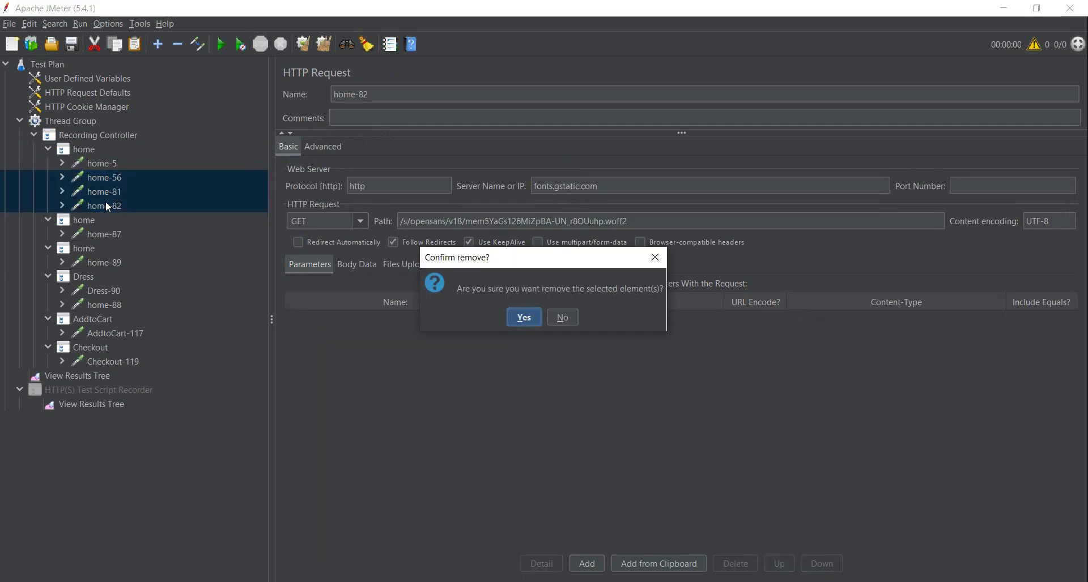
pyautogui.click(527, 318)
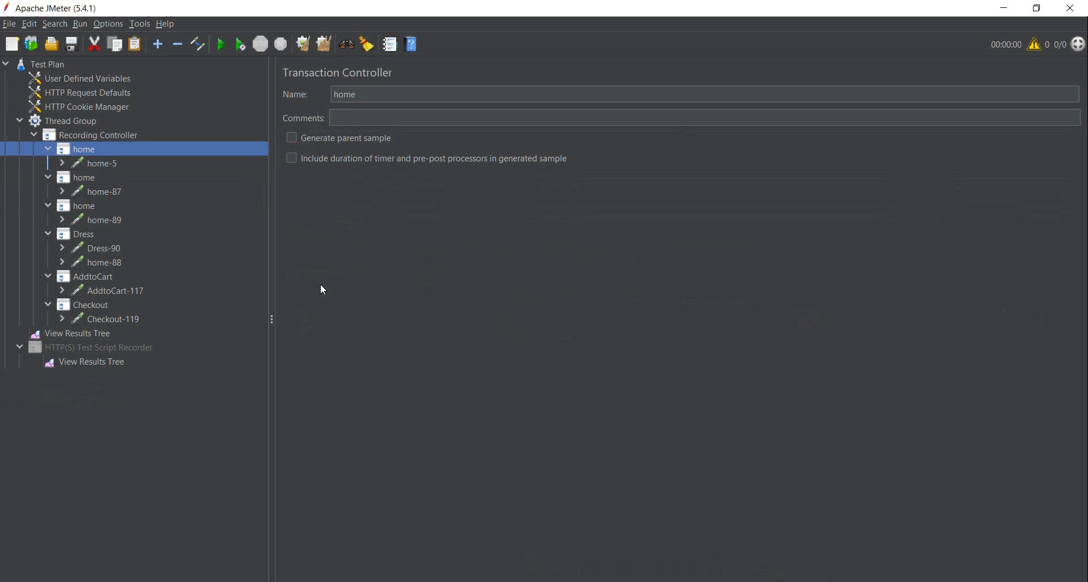
# Examine the requests in the remaining home, Dress, AddtoCart and Checkout transactions and the Thread Group's settings
pyautogui.click(108, 192)
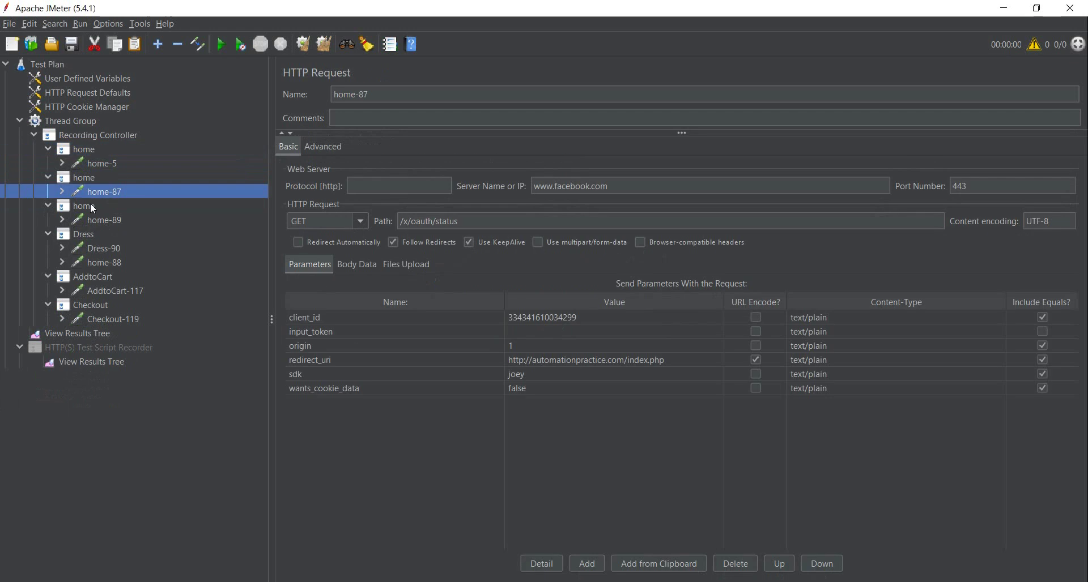
pyautogui.click(96, 223)
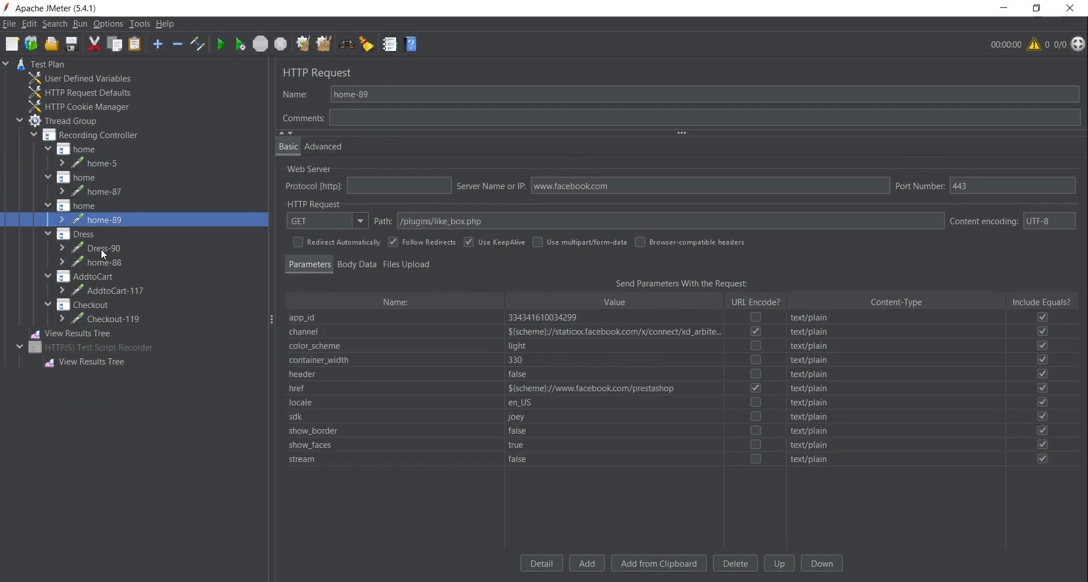
pyautogui.click(101, 250)
pyautogui.click(107, 267)
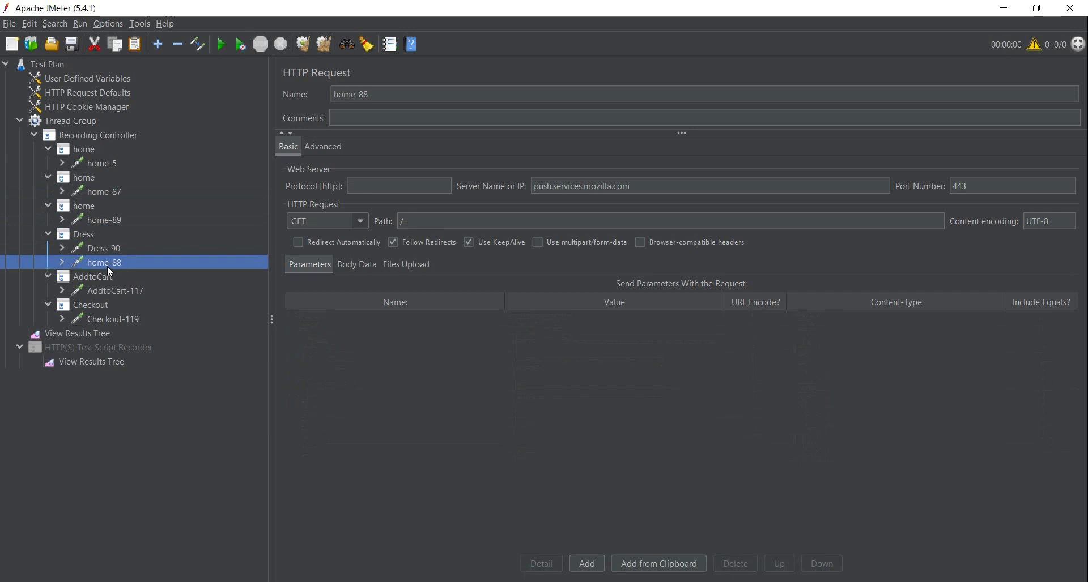
pyautogui.click(101, 292)
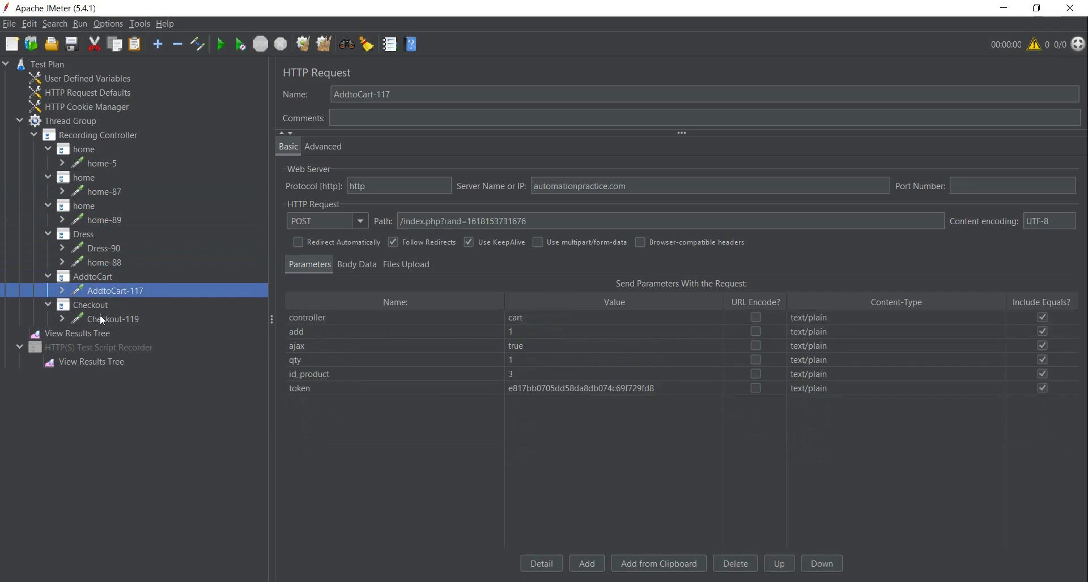
pyautogui.click(100, 319)
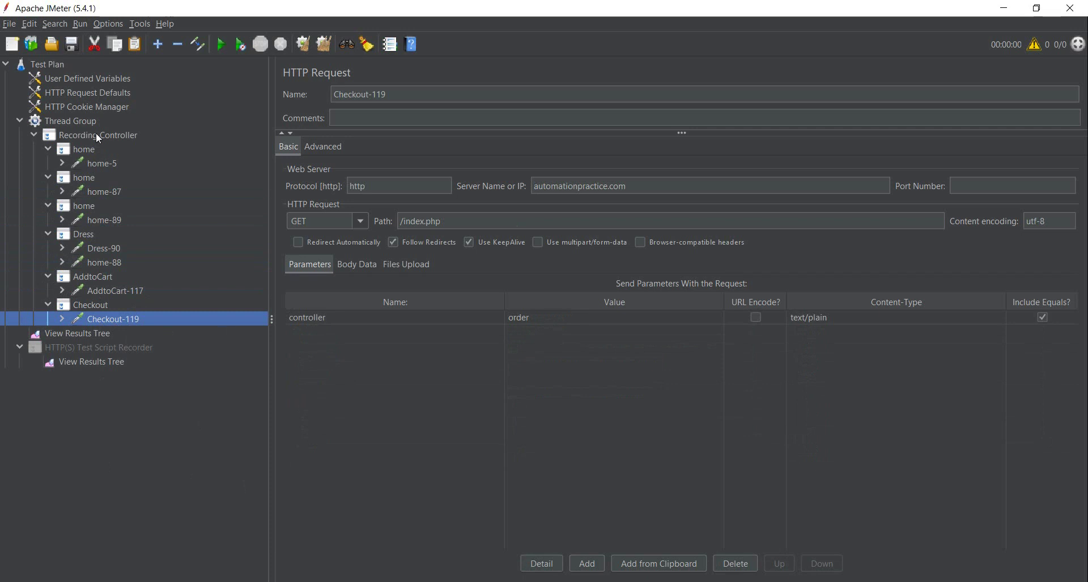
pyautogui.click(80, 119)
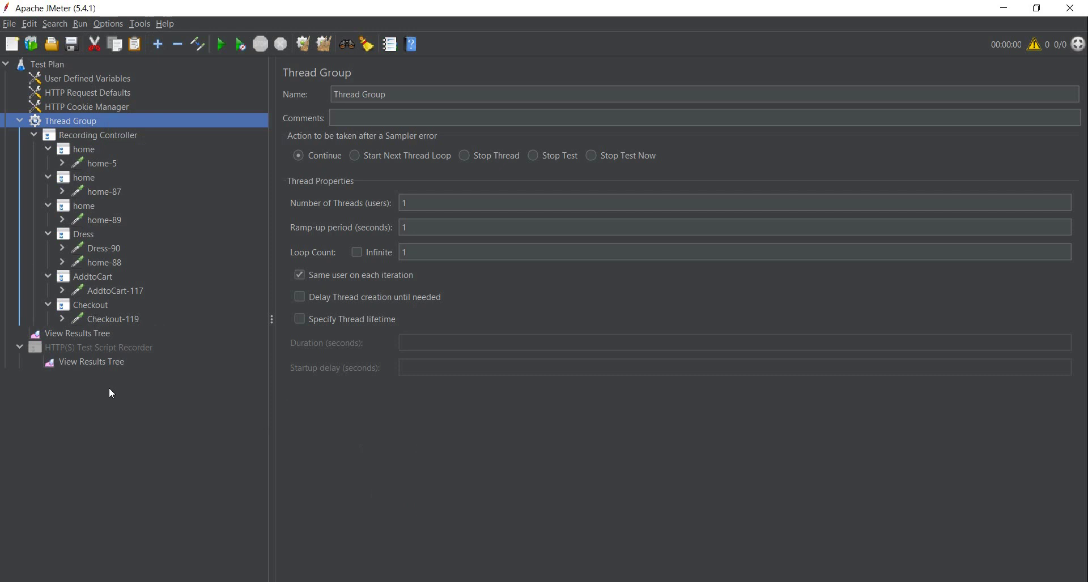
# Start a new test plan without saving the recorded one, and switch to the automationpractice.com page in Chrome
pyautogui.click(12, 43)
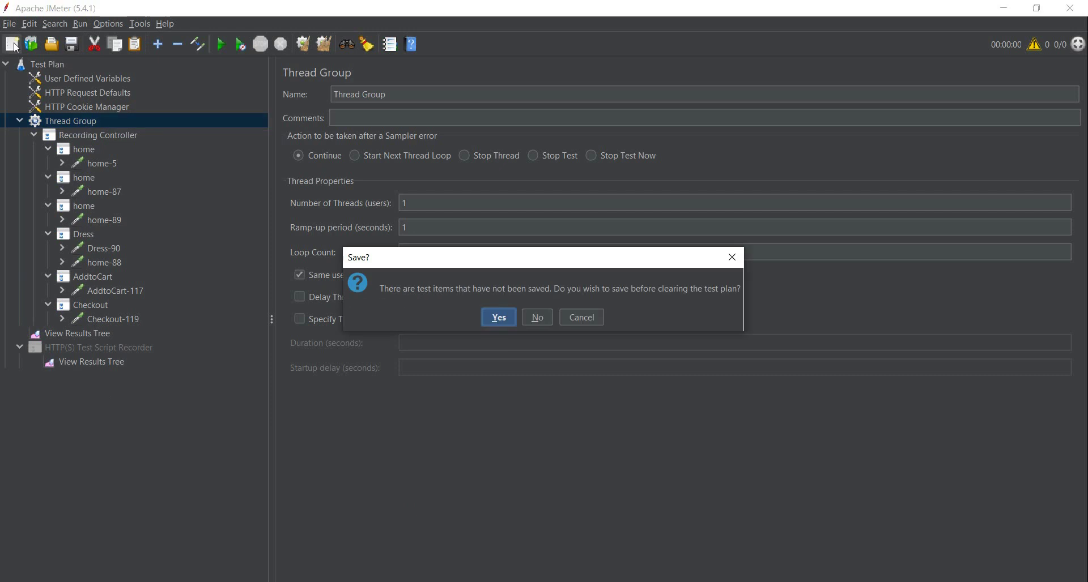
pyautogui.click(534, 317)
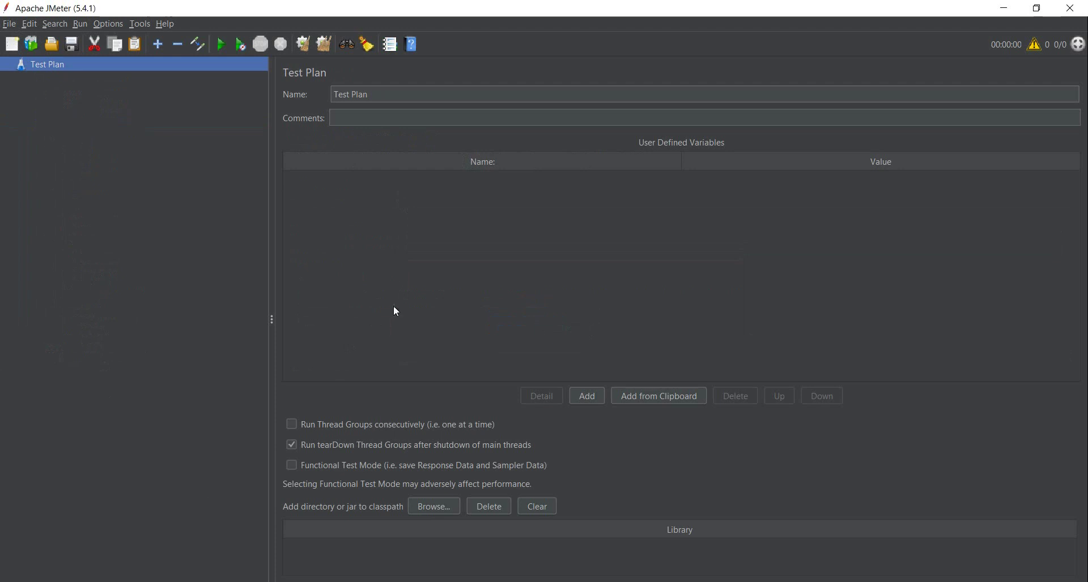
pyautogui.hotkey('alt', 'Tab')
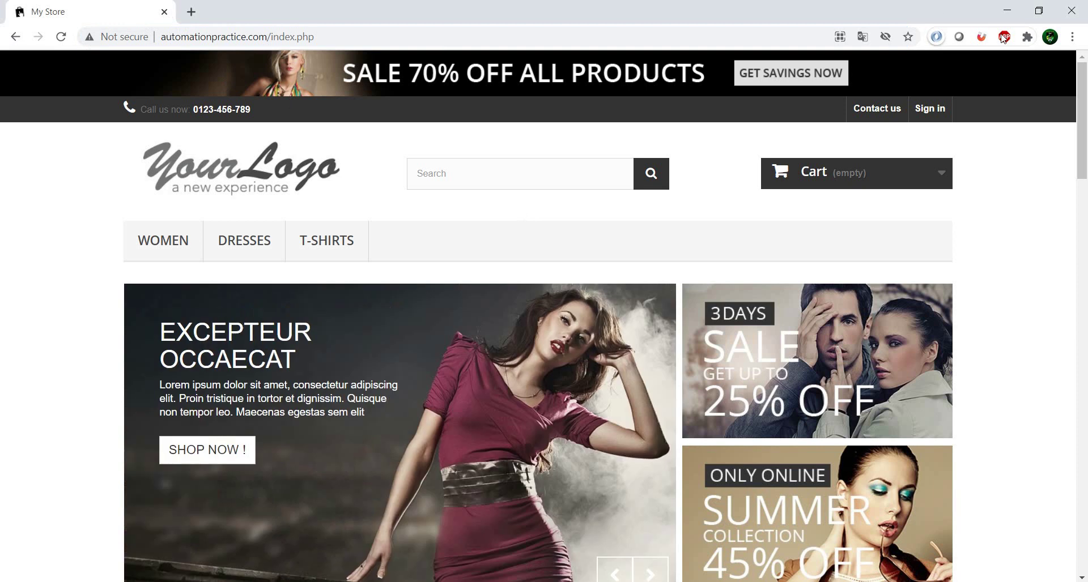
# Open the BlazeMeter extension and name the test "JMETER_TEST_VIDEO"
pyautogui.click(1027, 37)
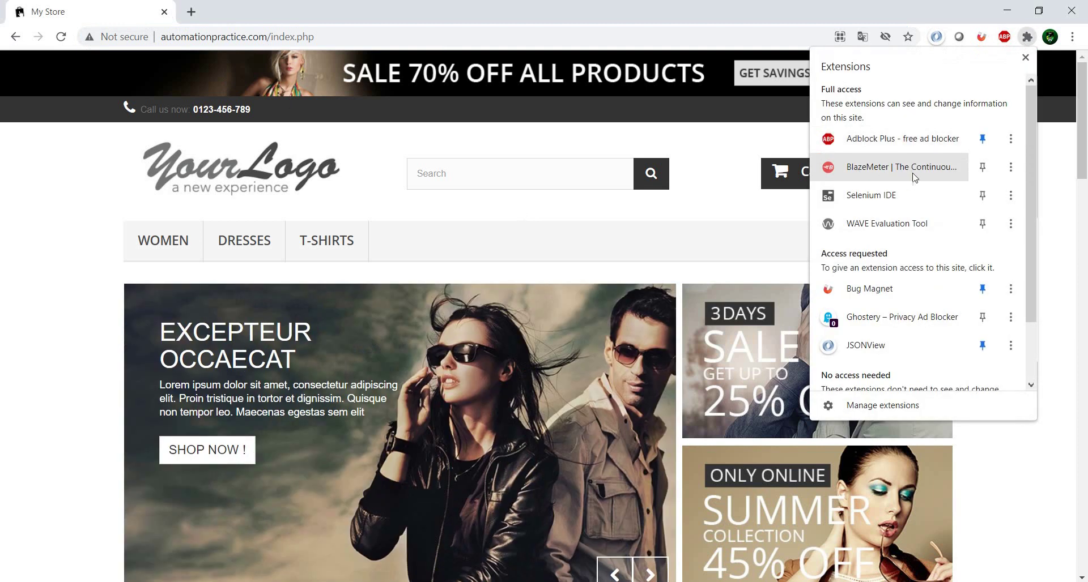
pyautogui.click(882, 169)
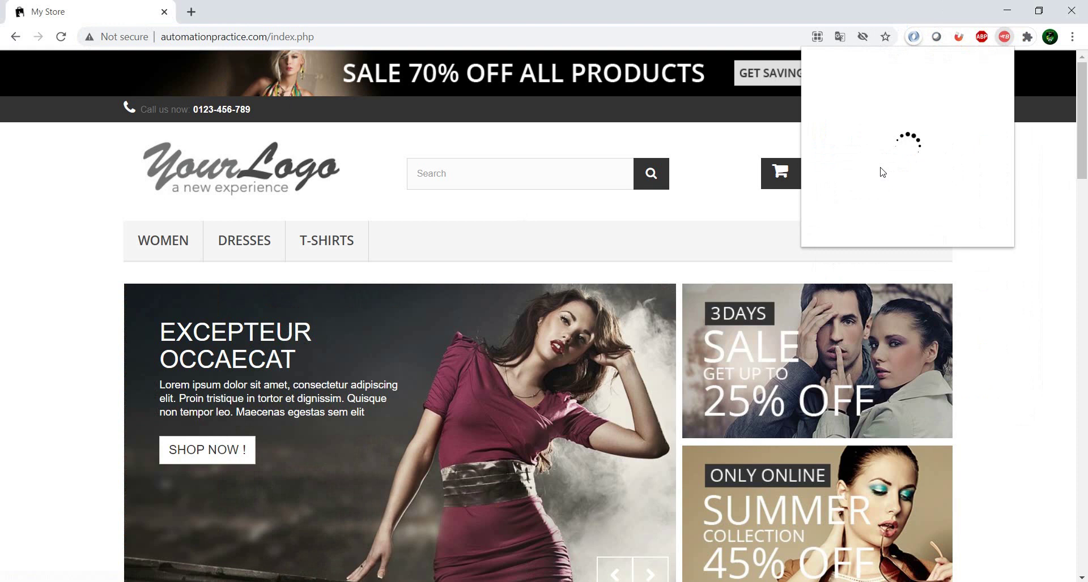
pyautogui.tripleClick(896, 118)
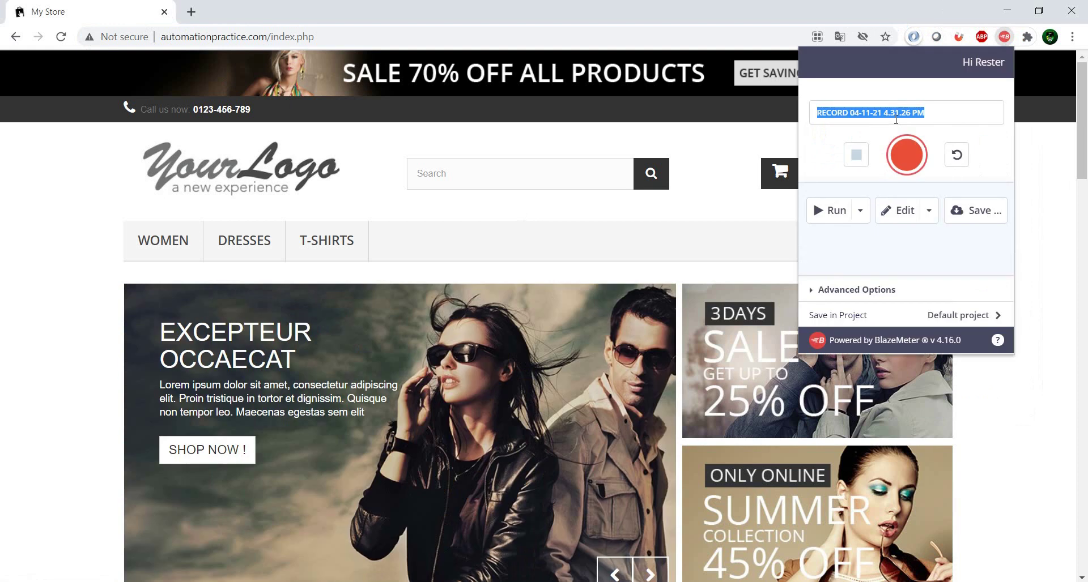
pyautogui.press('BackSpace')
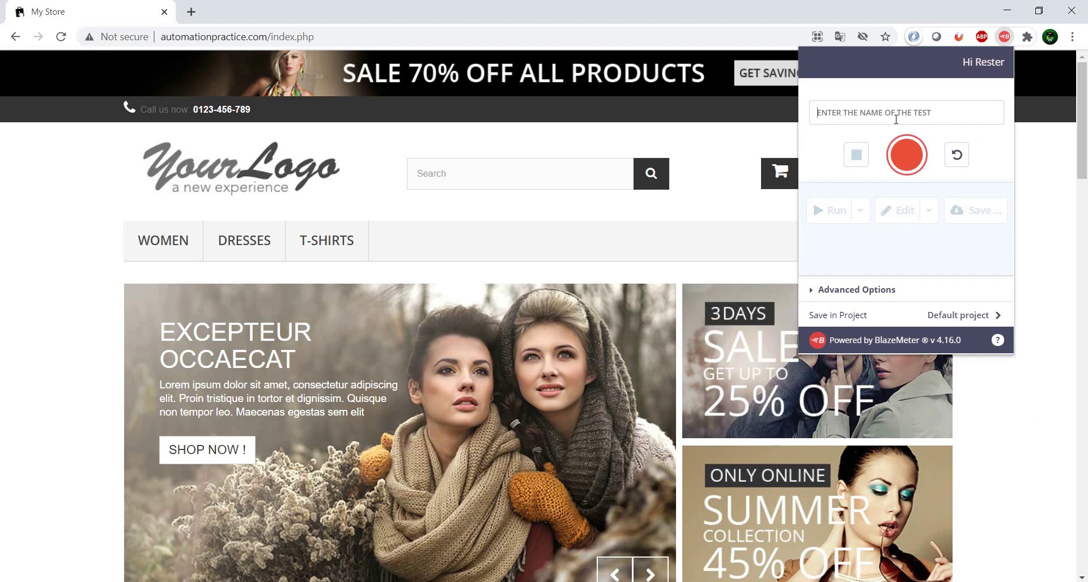
pyautogui.write('JMETERTET')
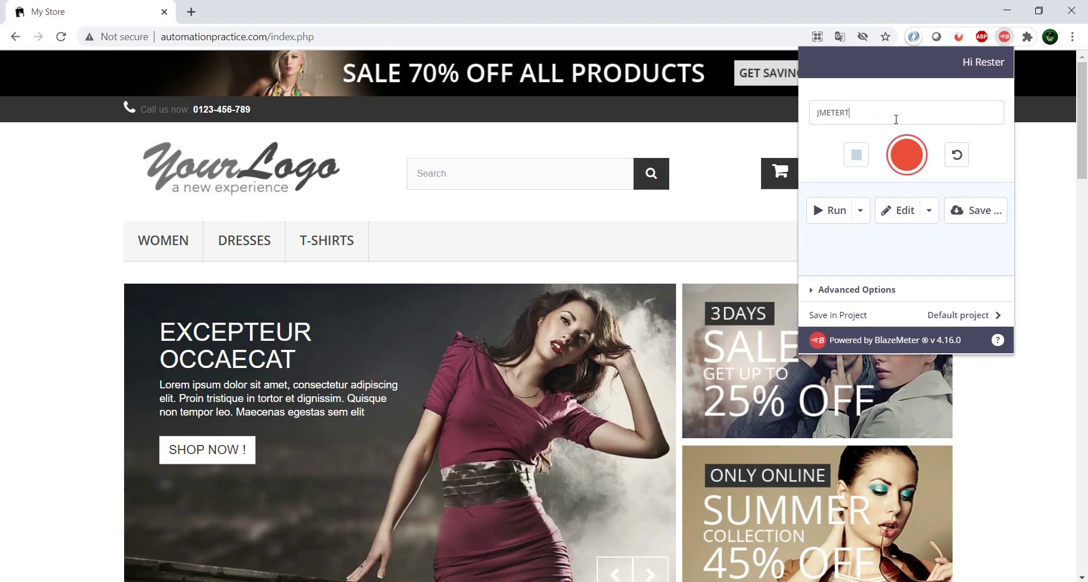
pyautogui.press('BackSpace')
pyautogui.press('BackSpace')
pyautogui.press('BackSpace')
pyautogui.write('R_TEST')
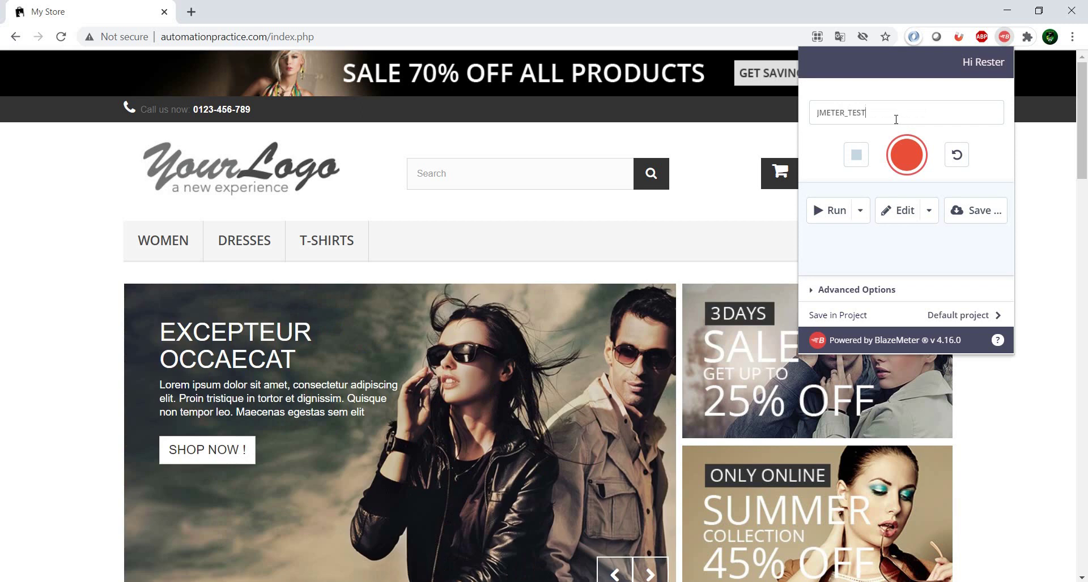
pyautogui.write('_VIDE')
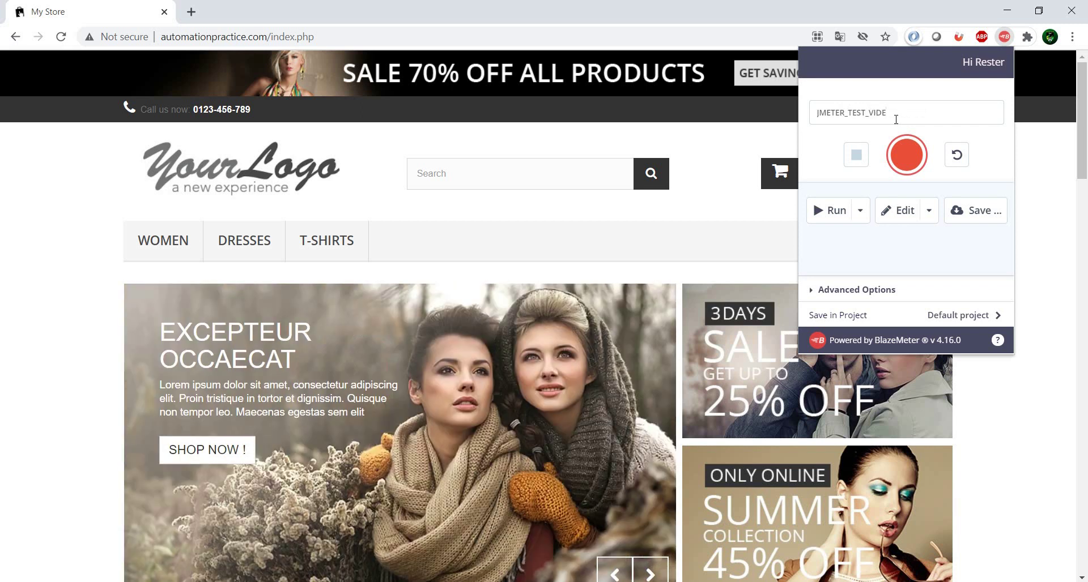
pyautogui.write('O')
# Start the BlazeMeter recording and reload the store's home page
pyautogui.click(908, 164)
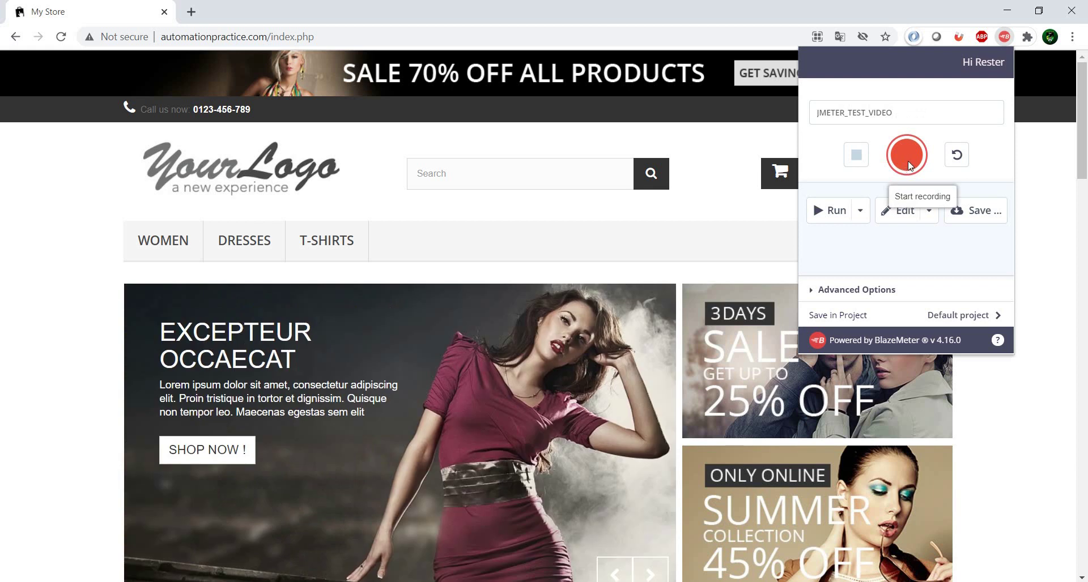
pyautogui.click(433, 37)
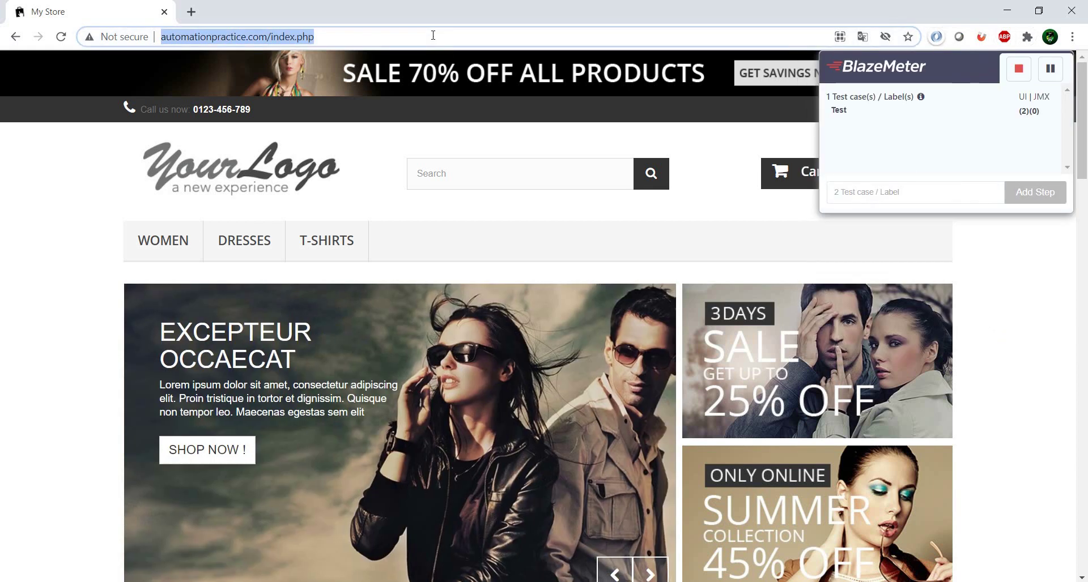
pyautogui.press('Return')
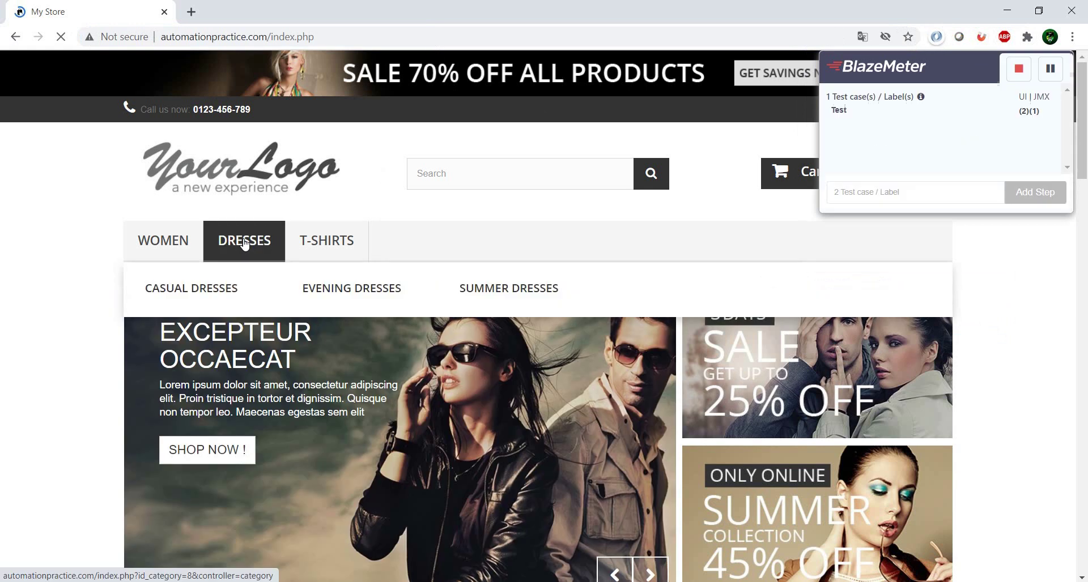
# Open the Dresses category, add the $26.00 Printed Dress to the cart, and proceed to checkout
pyautogui.click(244, 243)
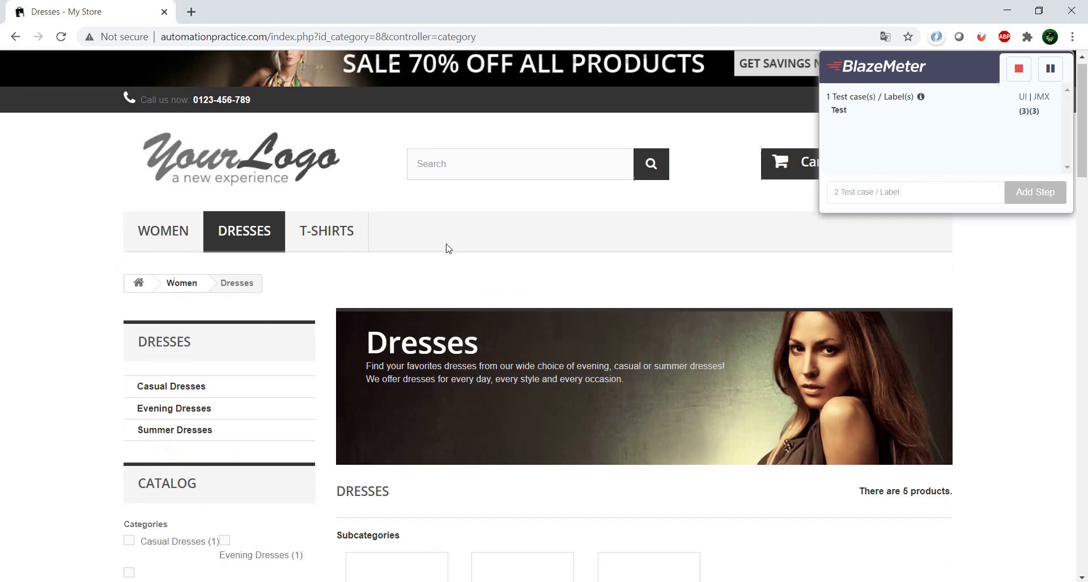
pyautogui.scroll(-7, 449, 249)
pyautogui.scroll(-4, 448, 248)
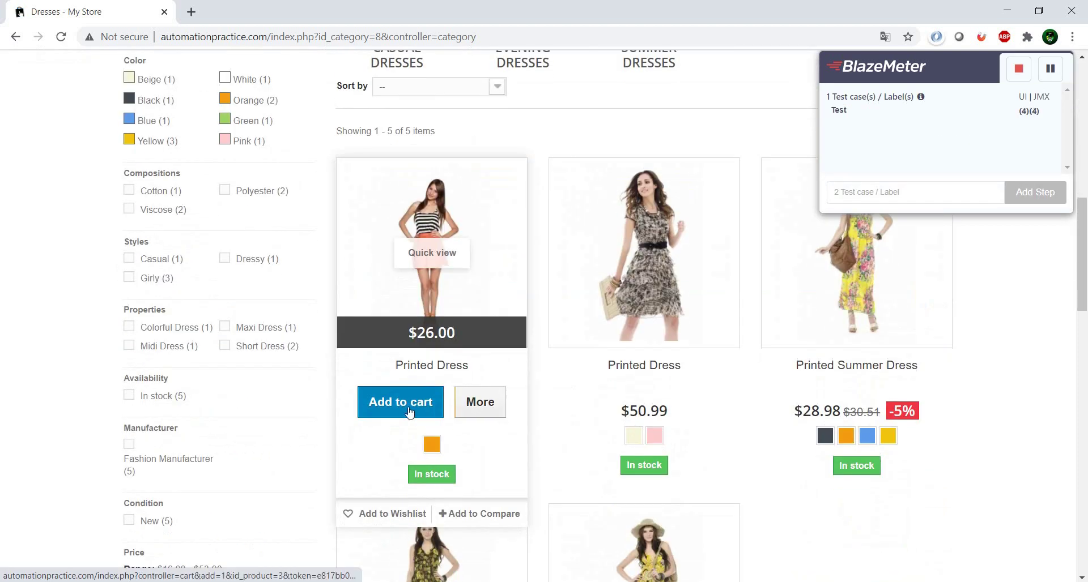
pyautogui.click(408, 407)
pyautogui.click(772, 338)
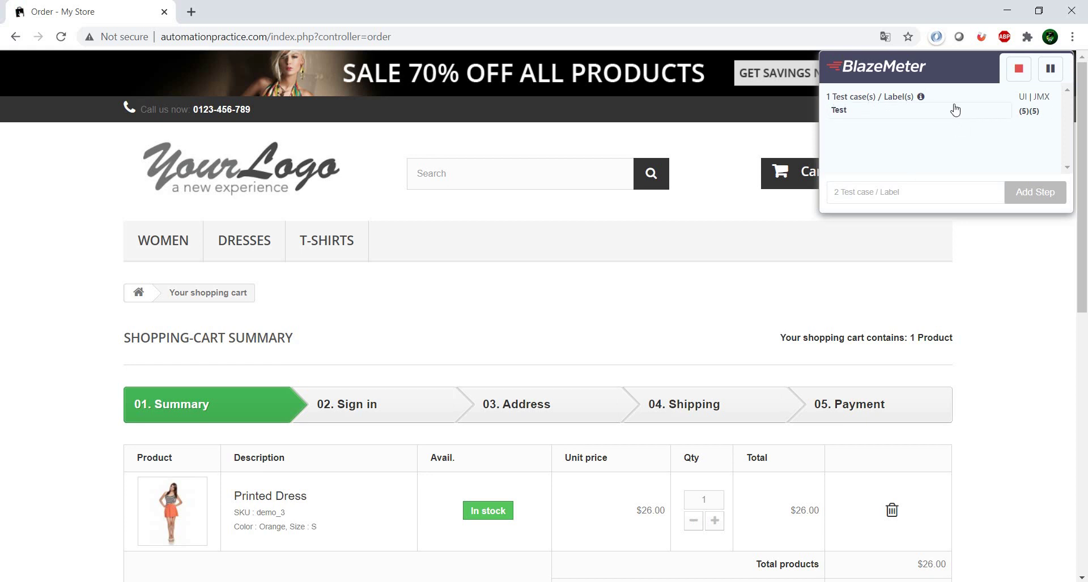
# Stop the BlazeMeter recording, keeping "Test" as the test case label
pyautogui.click(846, 112)
pyautogui.press('Return')
pyautogui.click(1026, 76)
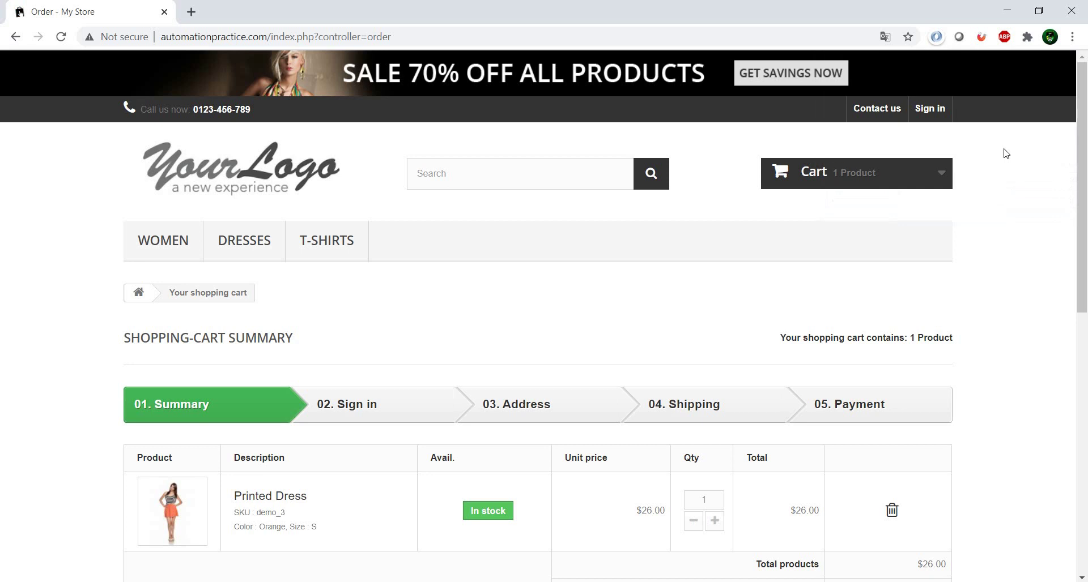
# Reopen the BlazeMeter extension, view the script formats offered for saving the recording, and return without downloading
pyautogui.click(1028, 36)
pyautogui.click(906, 173)
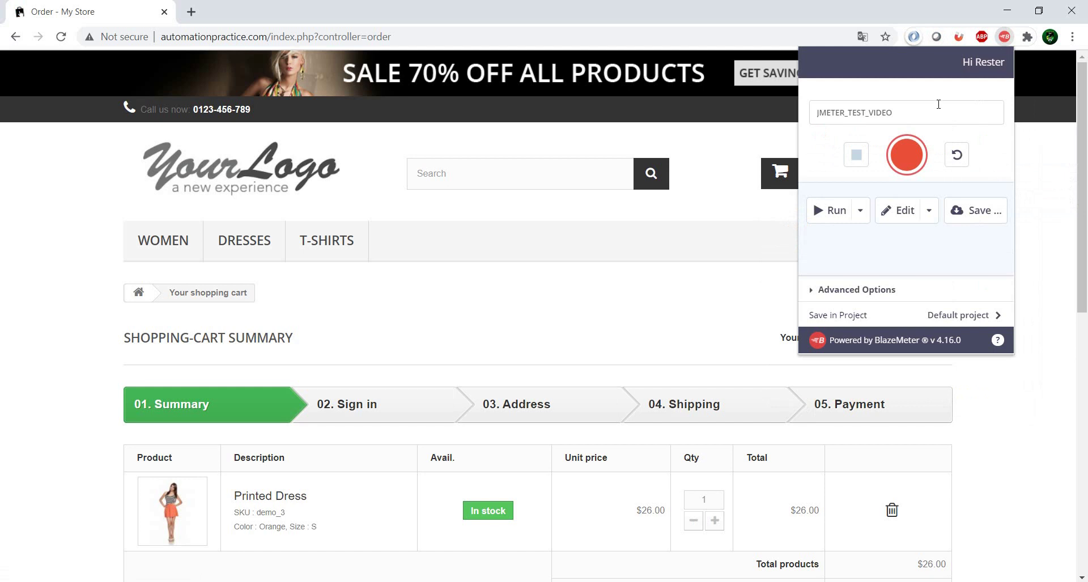
pyautogui.click(975, 216)
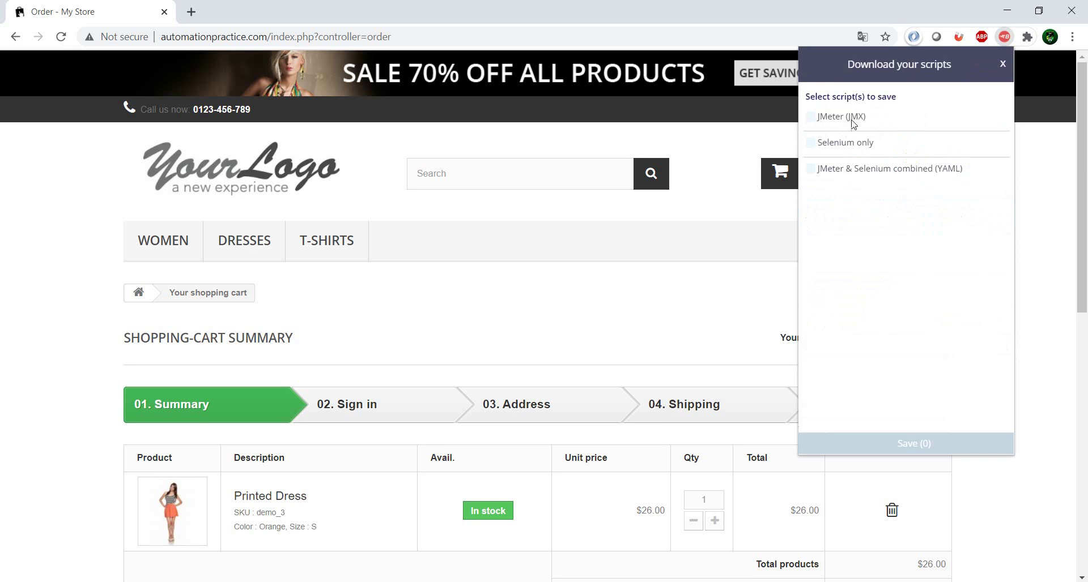
pyautogui.click(1002, 64)
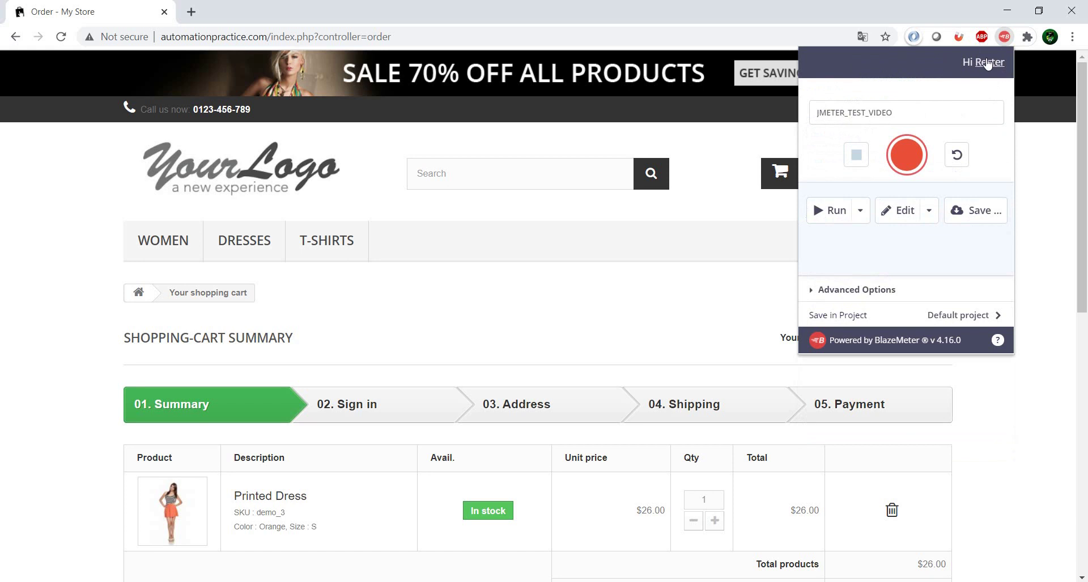
# Save the BlazeMeter recording as a JMeter (JMX) script that includes only the automationpractice.com domain
pyautogui.click(973, 213)
pyautogui.click(810, 117)
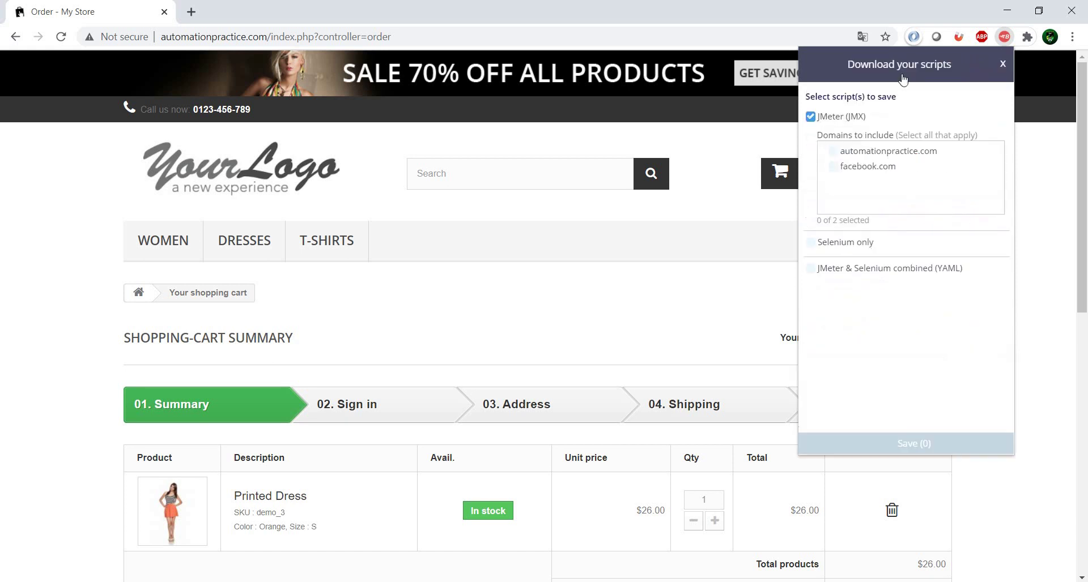
pyautogui.click(833, 151)
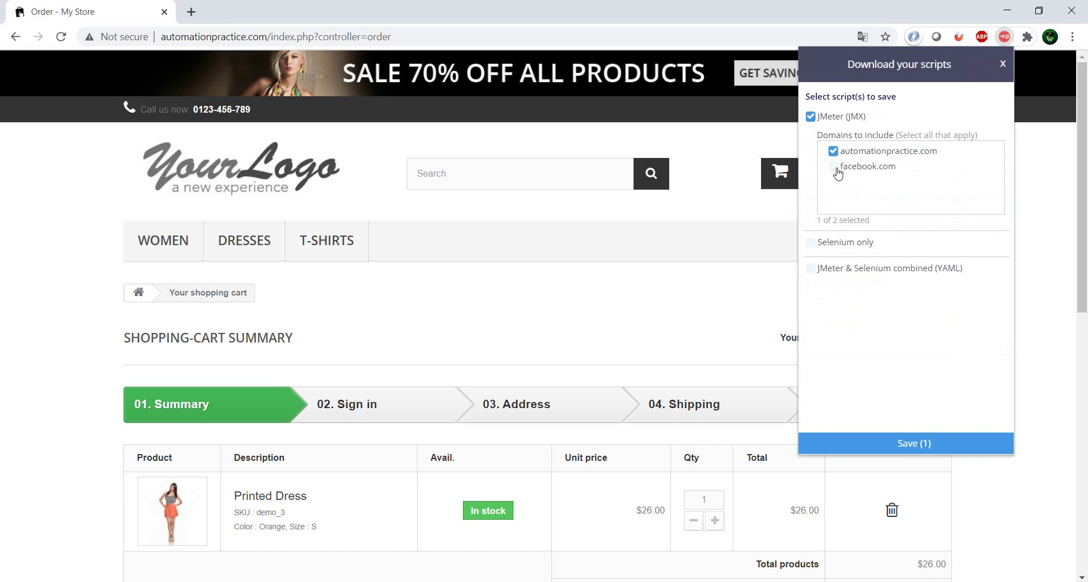
pyautogui.click(904, 448)
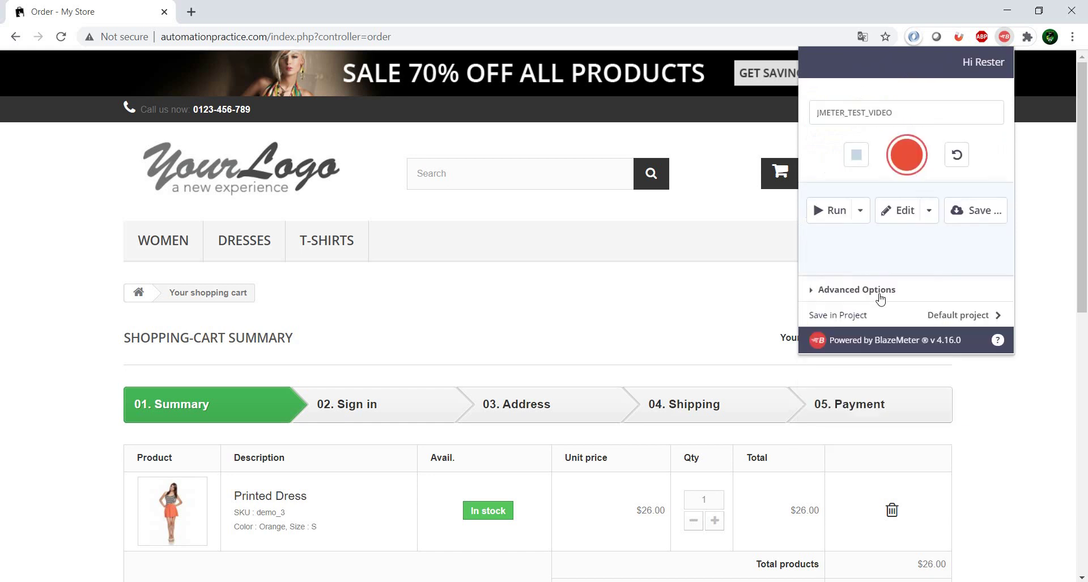
pyautogui.press('Return')
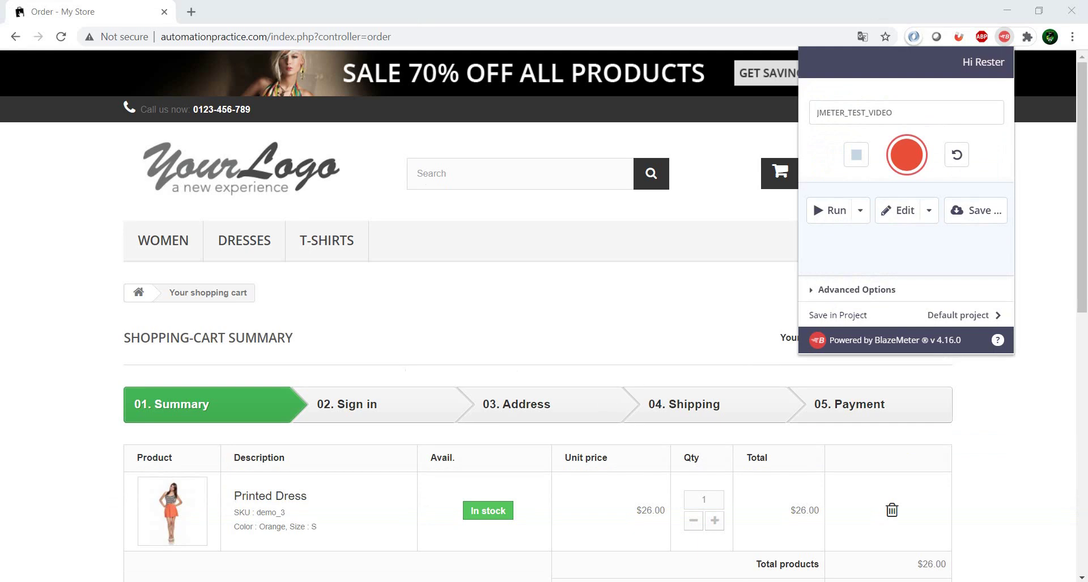
pyautogui.hotkey('alt', 'Tab')
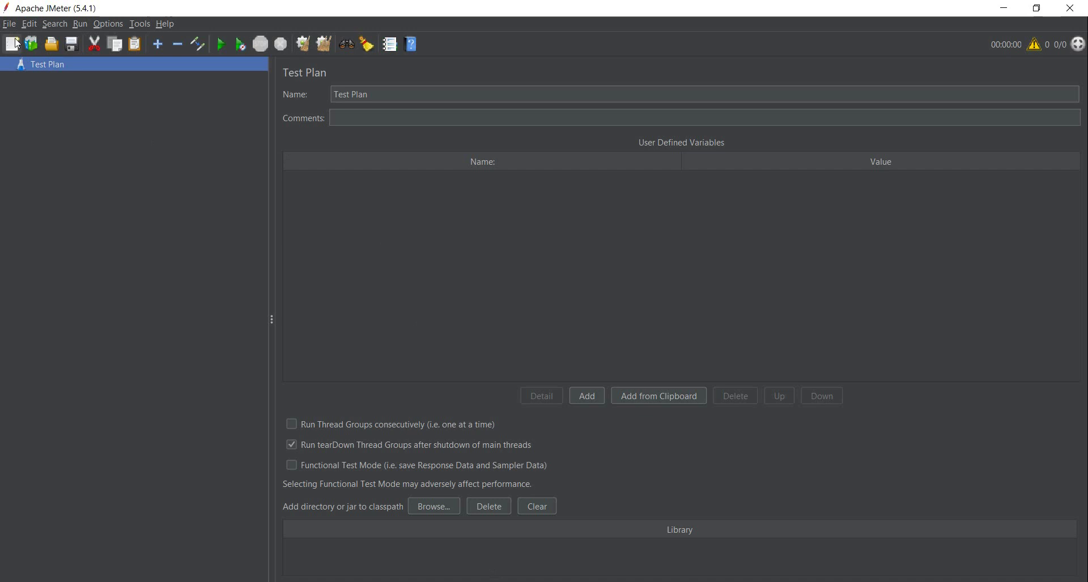
pyautogui.click(9, 23)
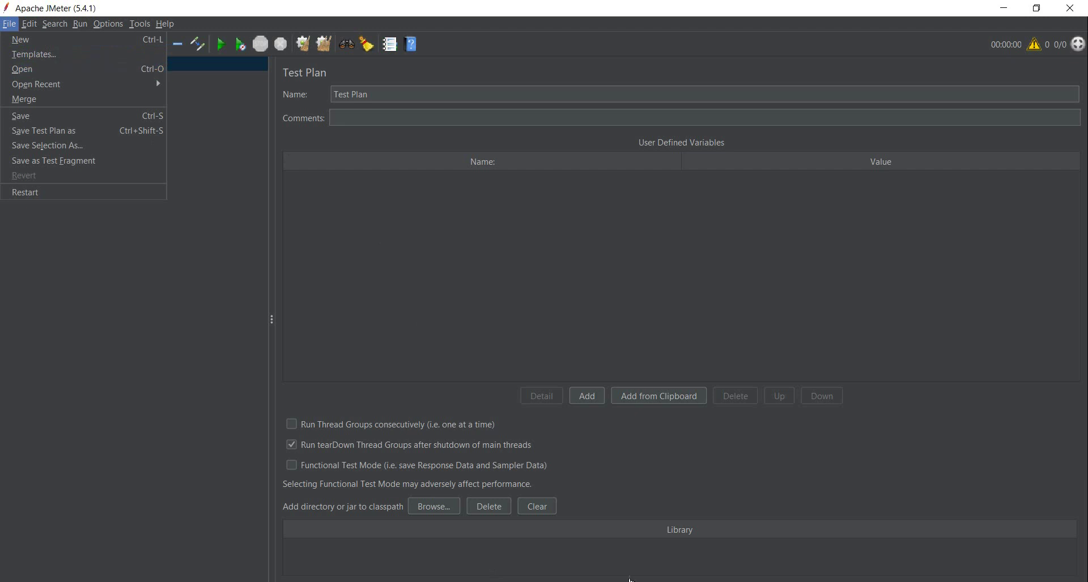
pyautogui.click(60, 69)
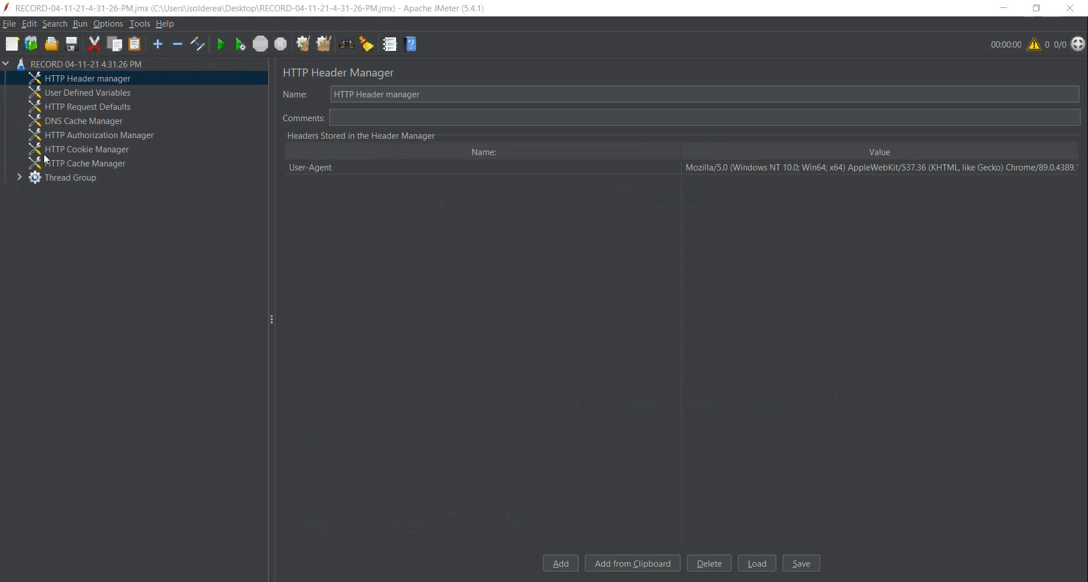
# Expand the Thread Group and its Test controller, widen the test plan tree, and examine the three recorded HTTP requests
pyautogui.click(20, 177)
pyautogui.click(34, 192)
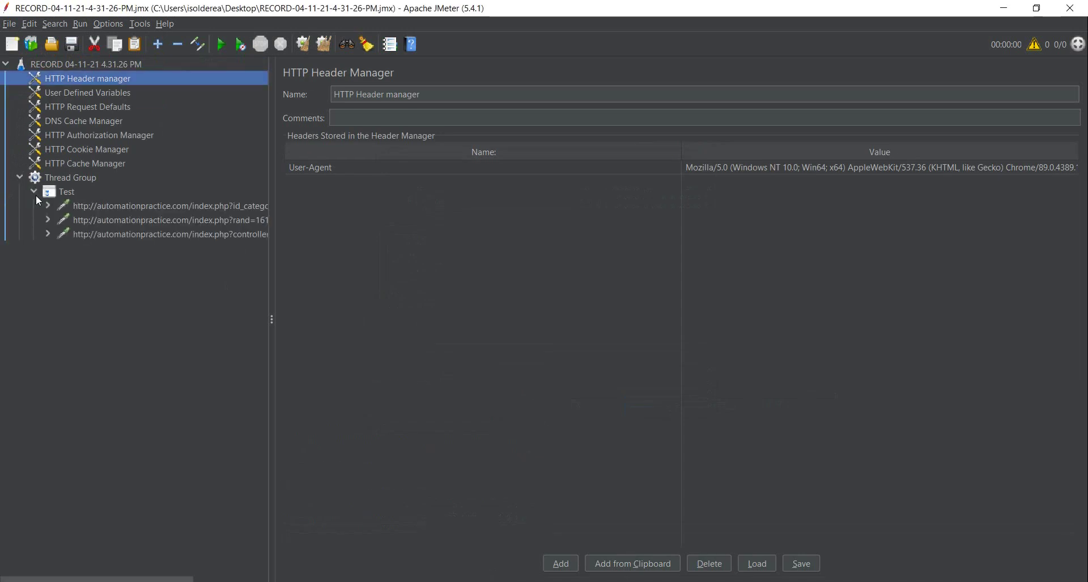
pyautogui.moveTo(272, 222); pyautogui.dragTo(400, 222)
pyautogui.click(288, 208)
pyautogui.click(277, 221)
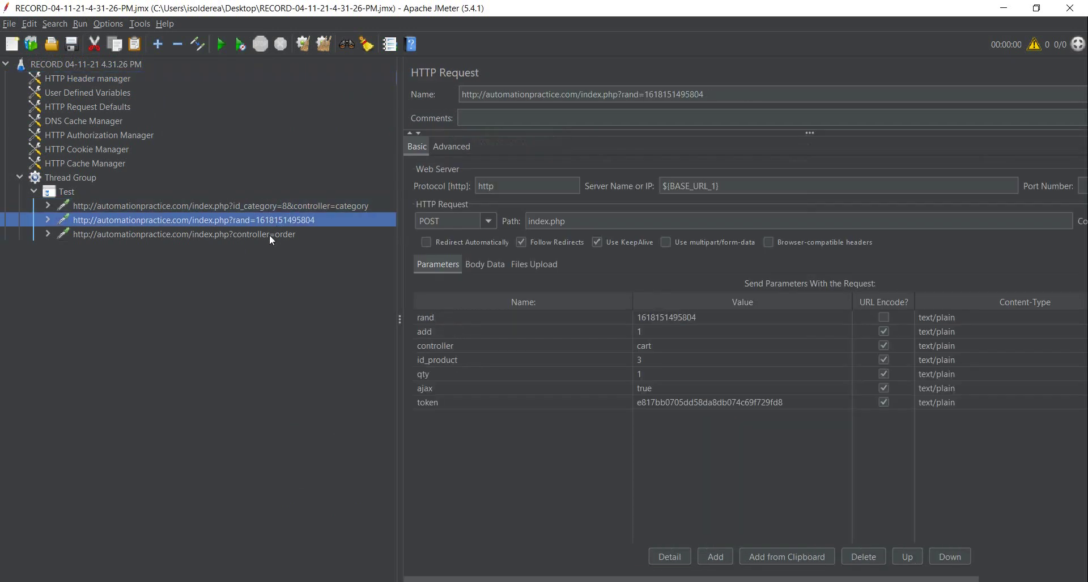
pyautogui.click(269, 235)
pyautogui.click(264, 221)
pyautogui.click(261, 206)
pyautogui.click(192, 221)
pyautogui.click(273, 208)
pyautogui.click(259, 221)
pyautogui.click(251, 234)
# Rename the id_category=8 request under Test as home and the rand request as dresses
pyautogui.click(272, 206)
pyautogui.doubleClick(600, 94)
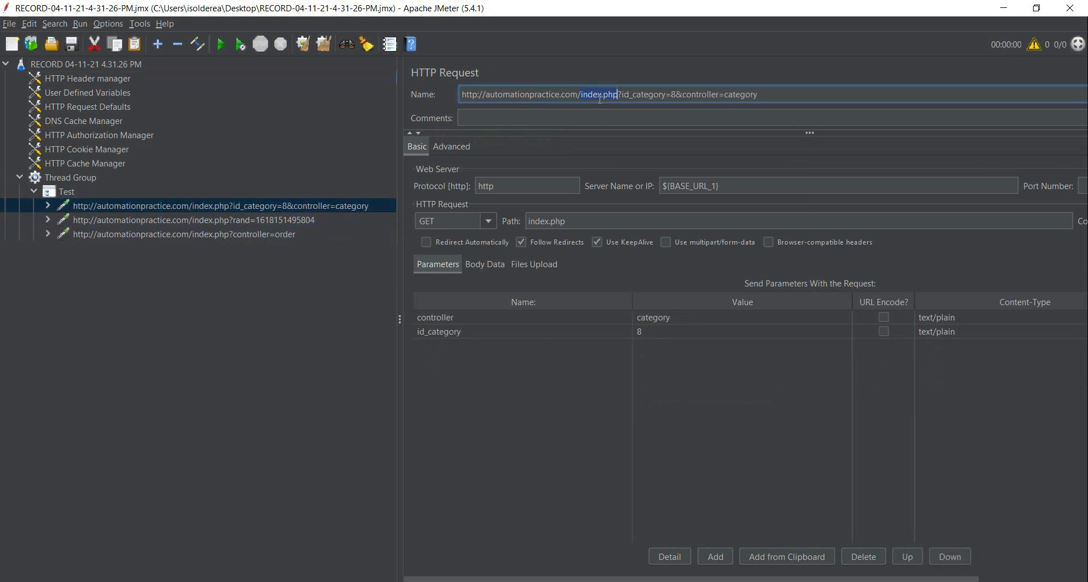
pyautogui.write('home')
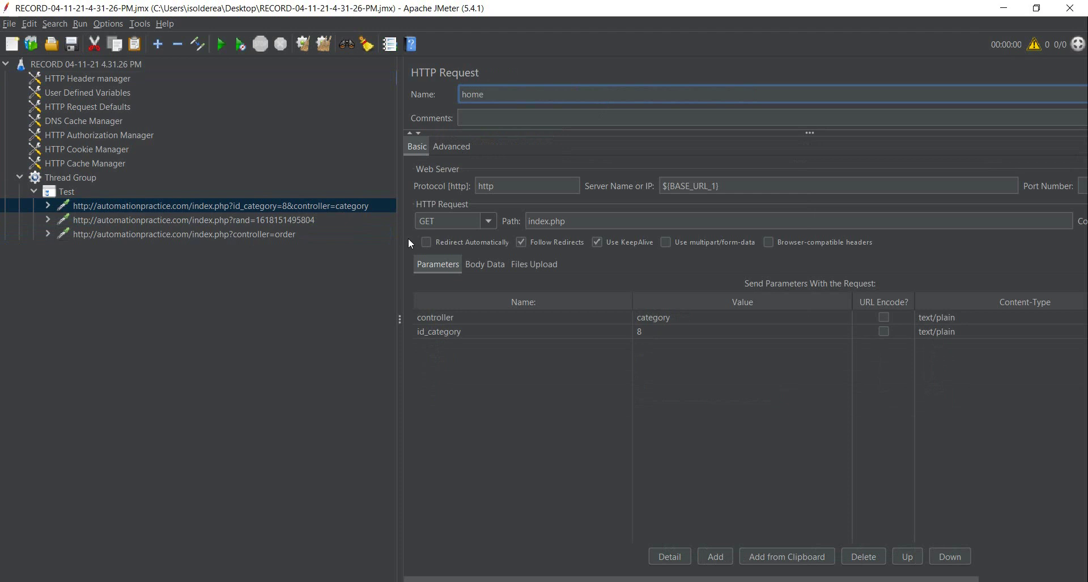
pyautogui.click(286, 220)
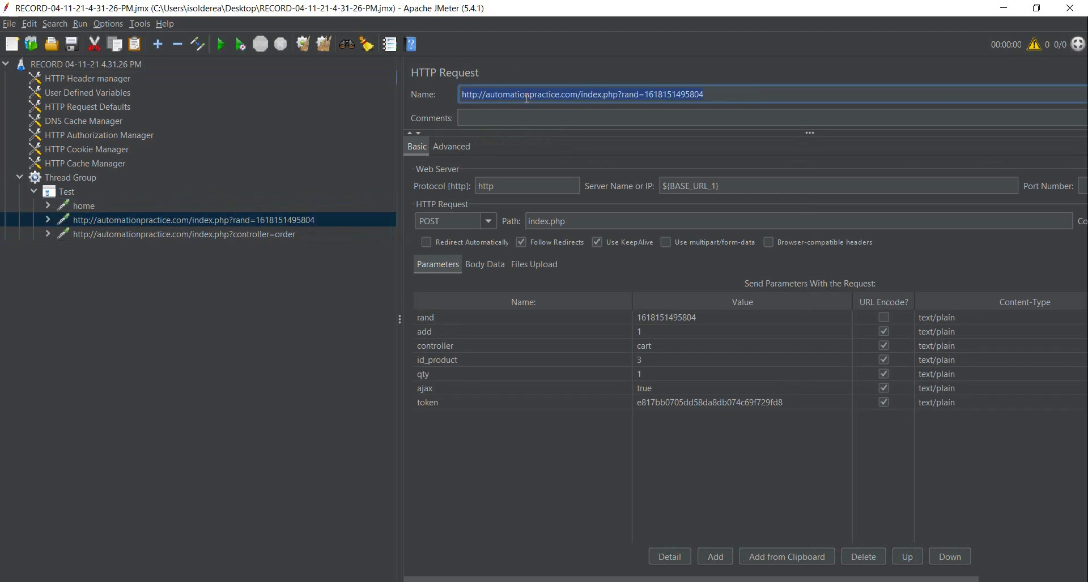
pyautogui.write('dresses')
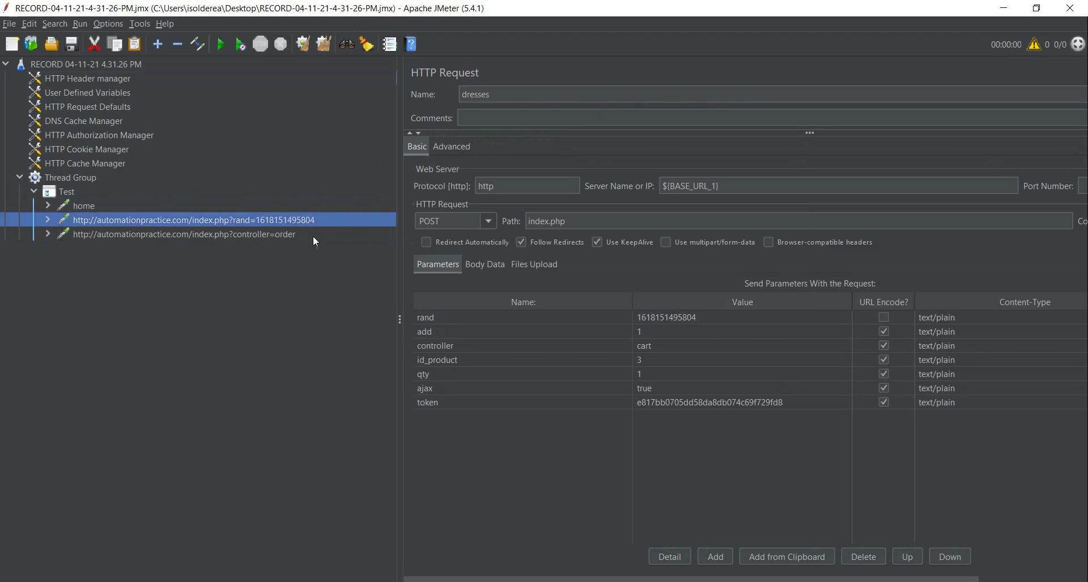
# Rename the controller=order request as checkout, then reselect the dresses request and narrow the test plan tree
pyautogui.click(280, 234)
pyautogui.doubleClick(505, 94)
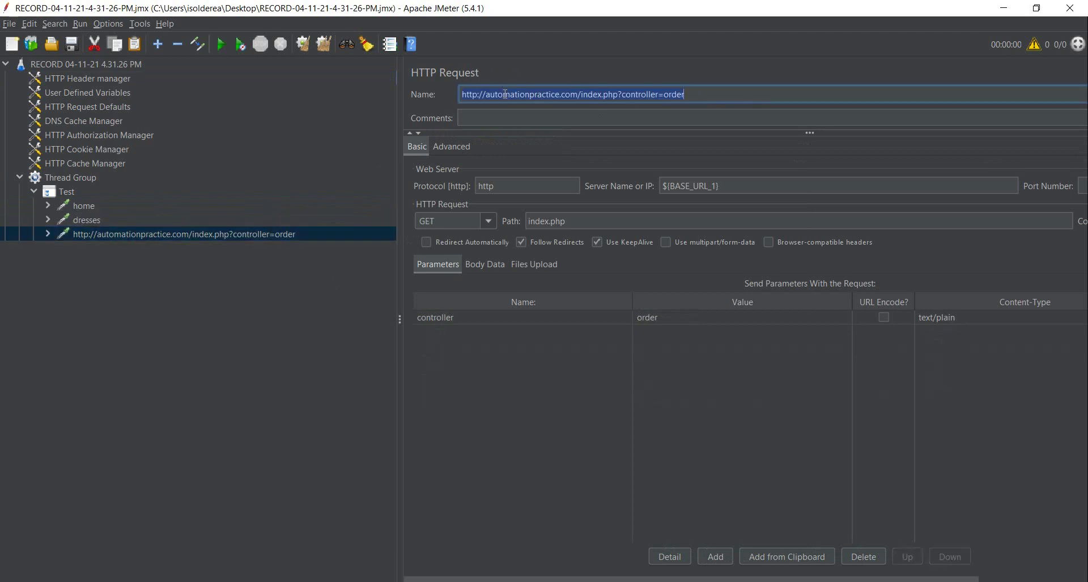
pyautogui.write('checkout')
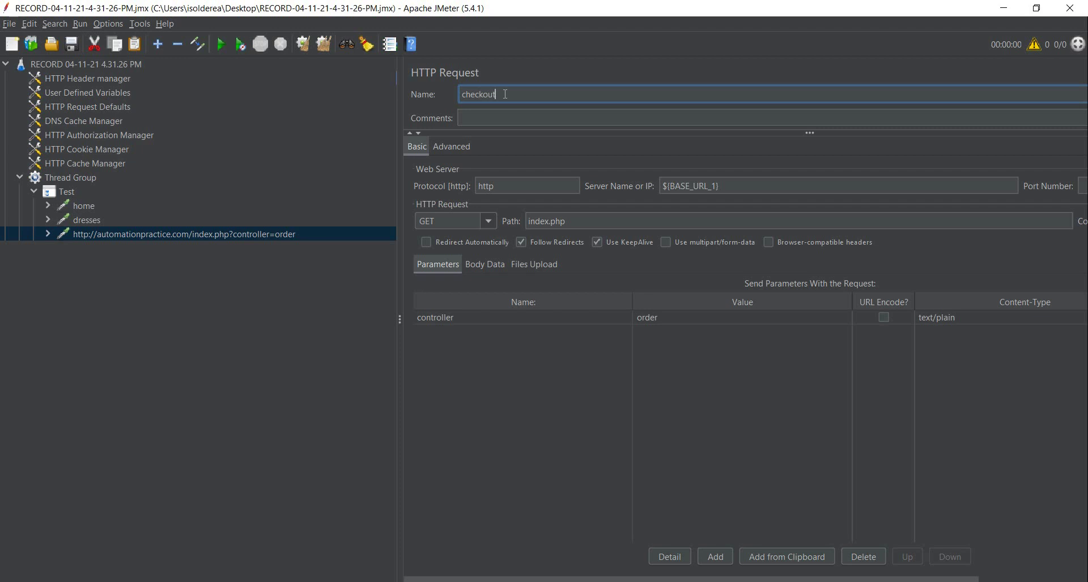
pyautogui.click(153, 422)
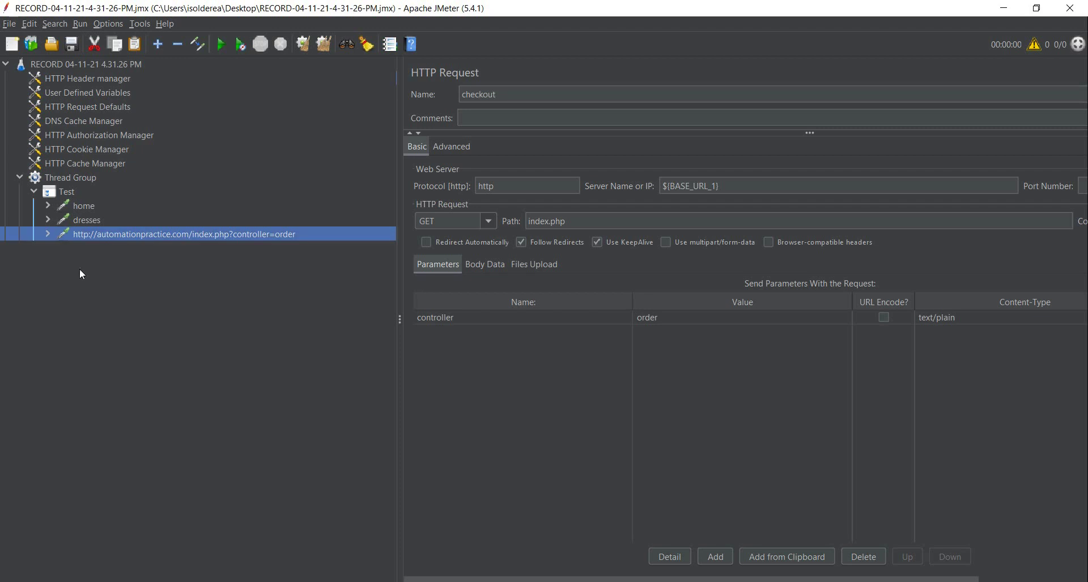
pyautogui.click(101, 219)
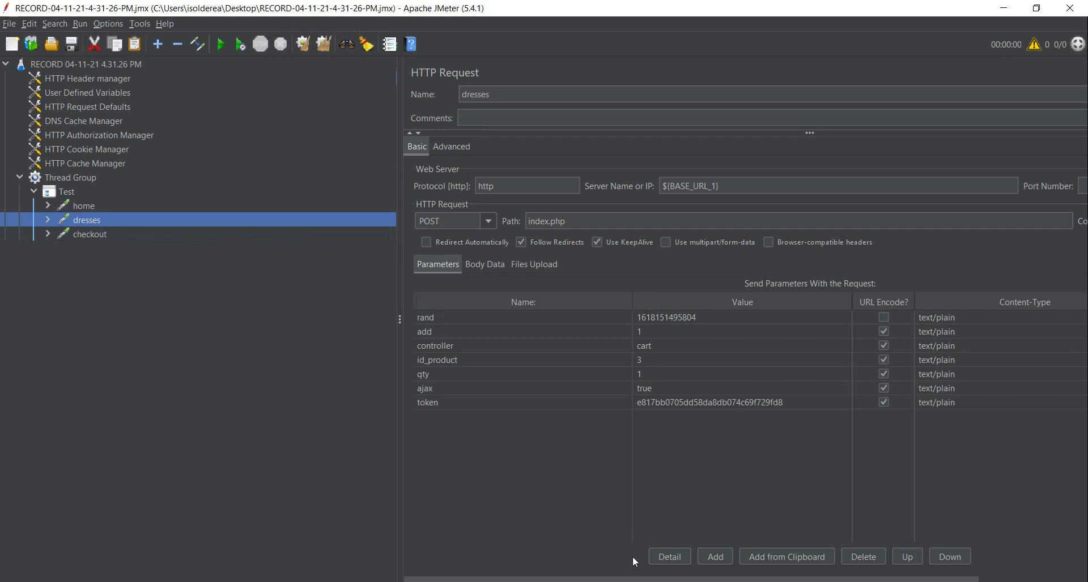
pyautogui.moveTo(399, 316); pyautogui.dragTo(327, 318)
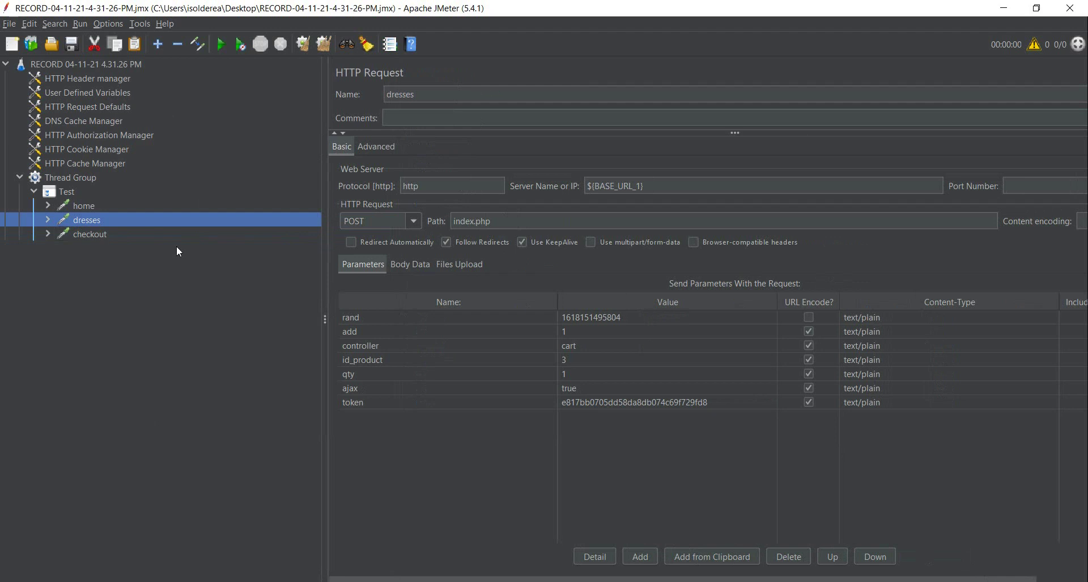